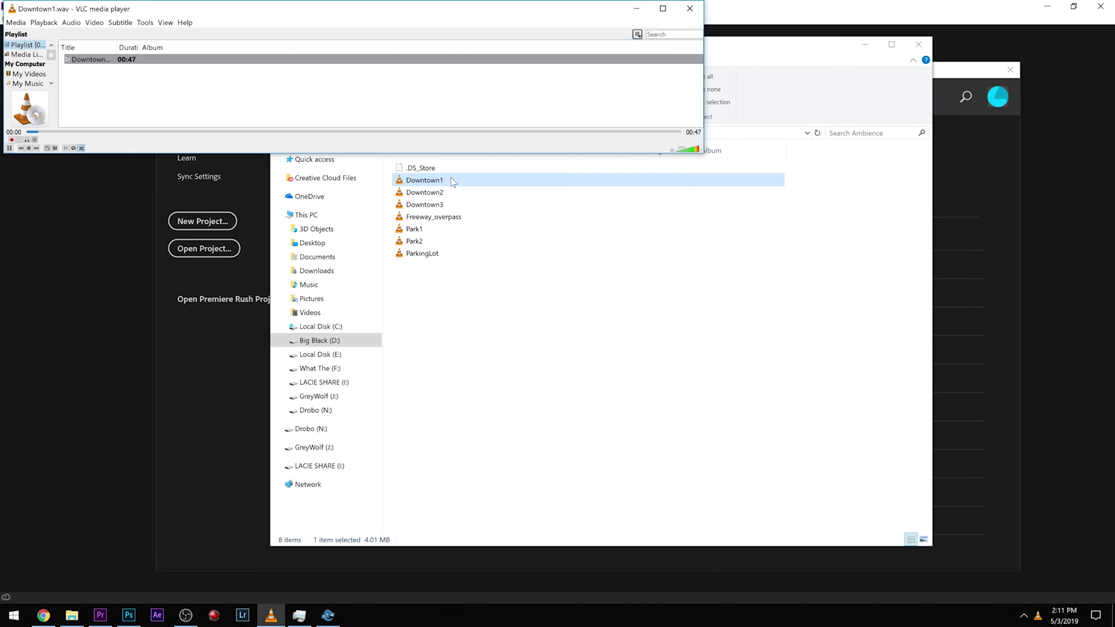
Preview the Downtown1, Park2 and ParkingLot ambience sounds in VLC, then close the player.
left_click(435, 132)
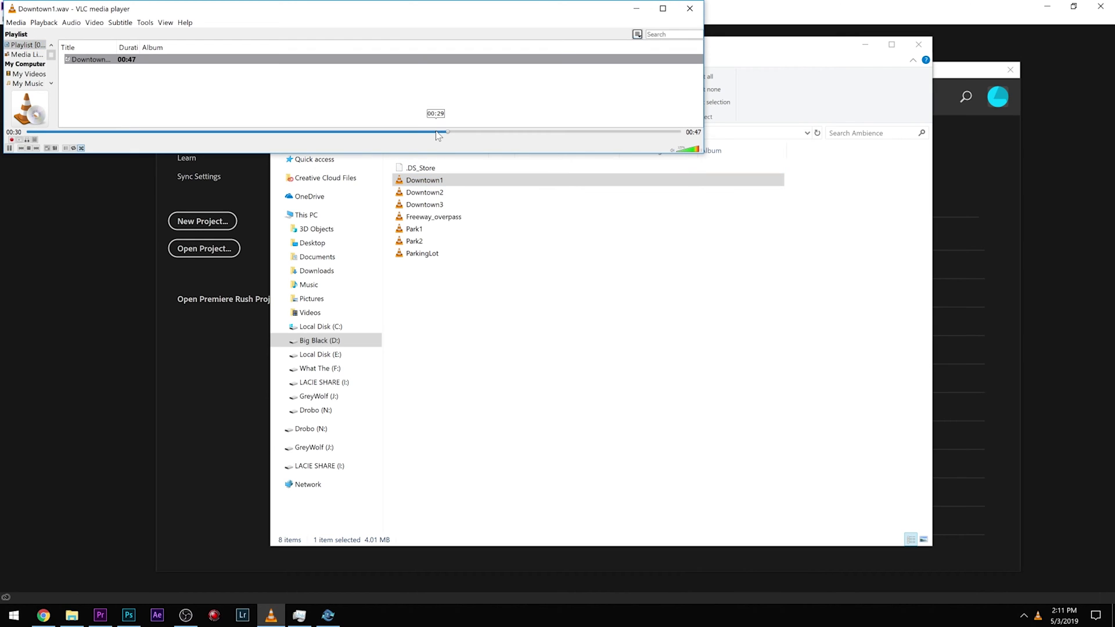
double_click(434, 236)
double_click(431, 254)
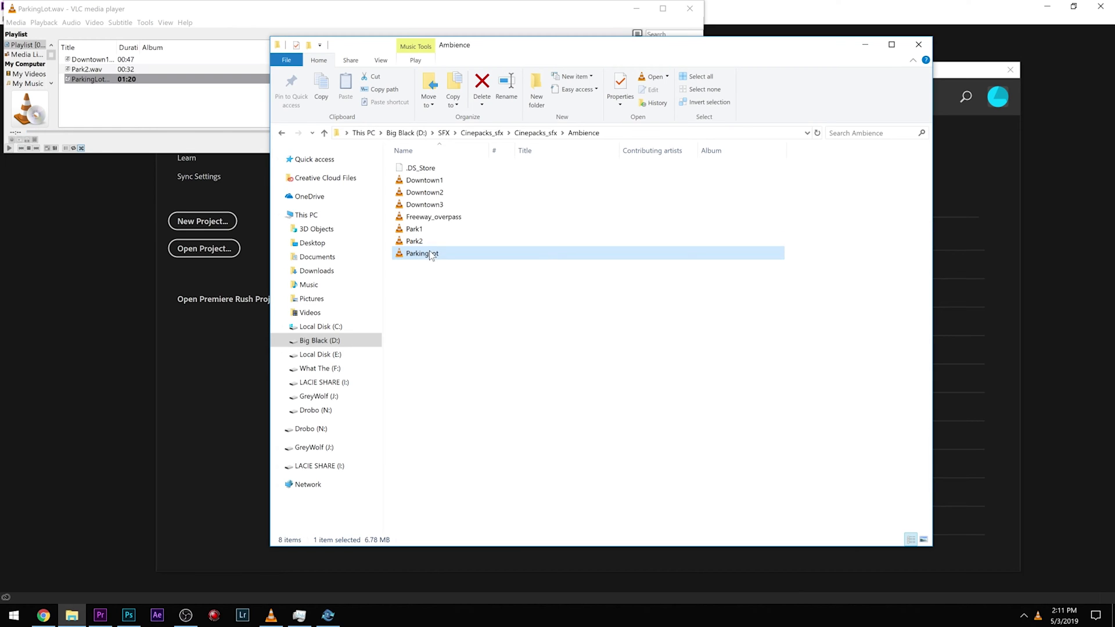
left_click(211, 132)
left_click(434, 132)
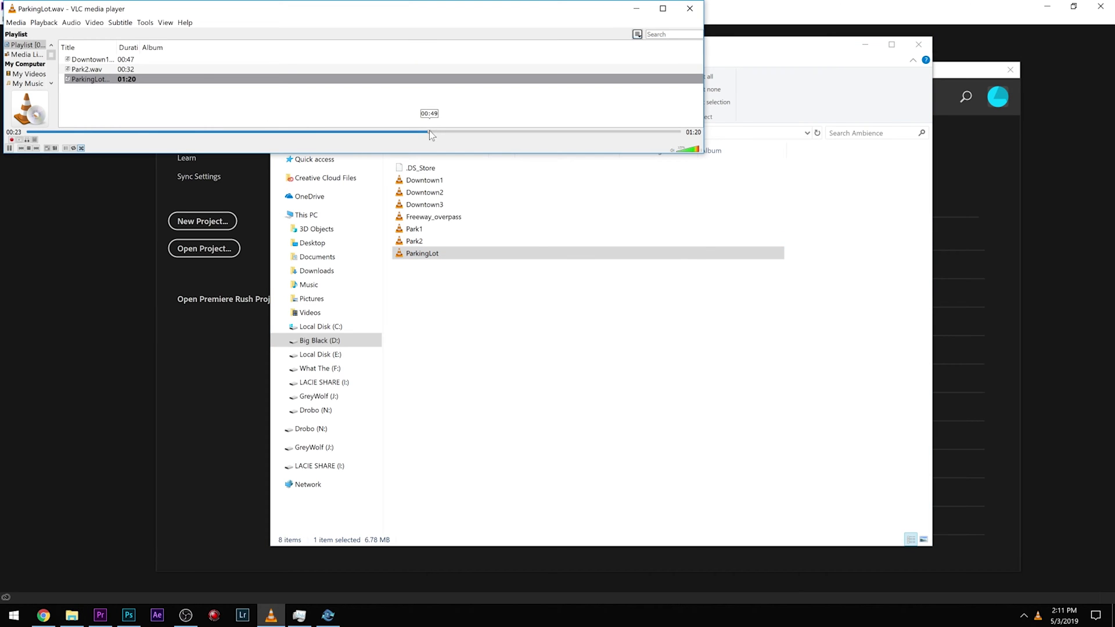
left_click(686, 11)
left_click(604, 378)
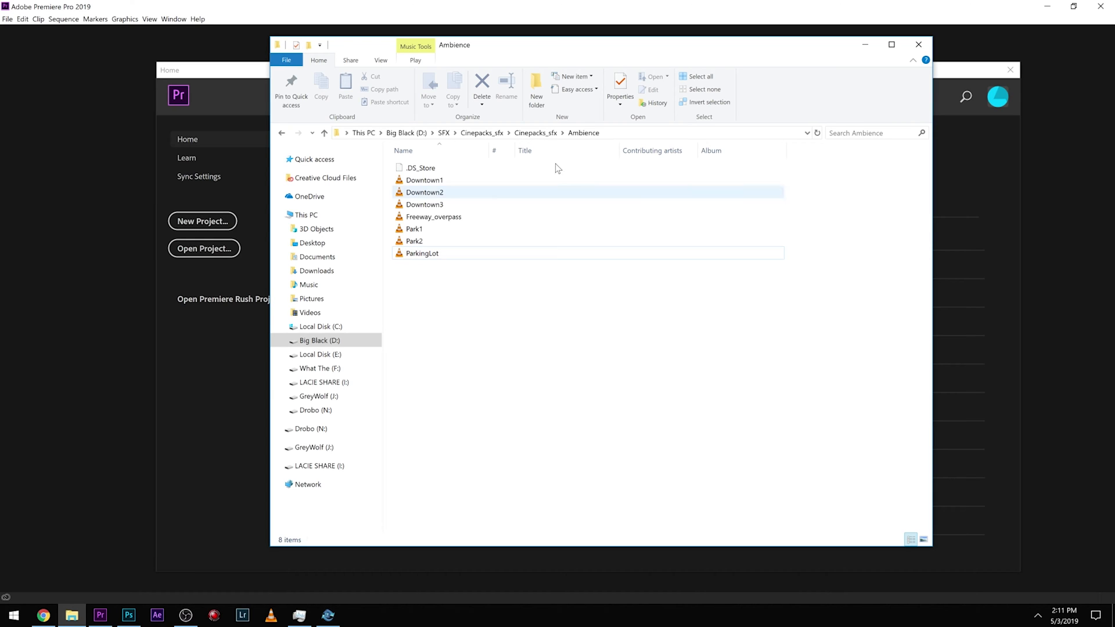
Open the Atmosphere folder and preview Calming, Alien_communications and Underground_atmosphere, then close the player.
left_click(534, 133)
double_click(441, 180)
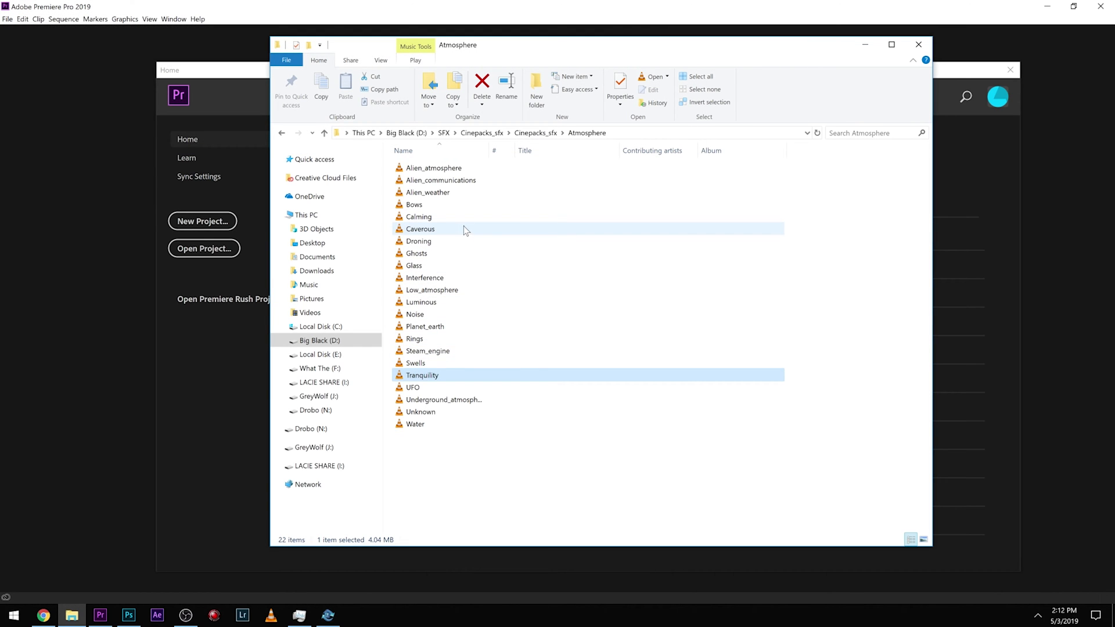
double_click(451, 214)
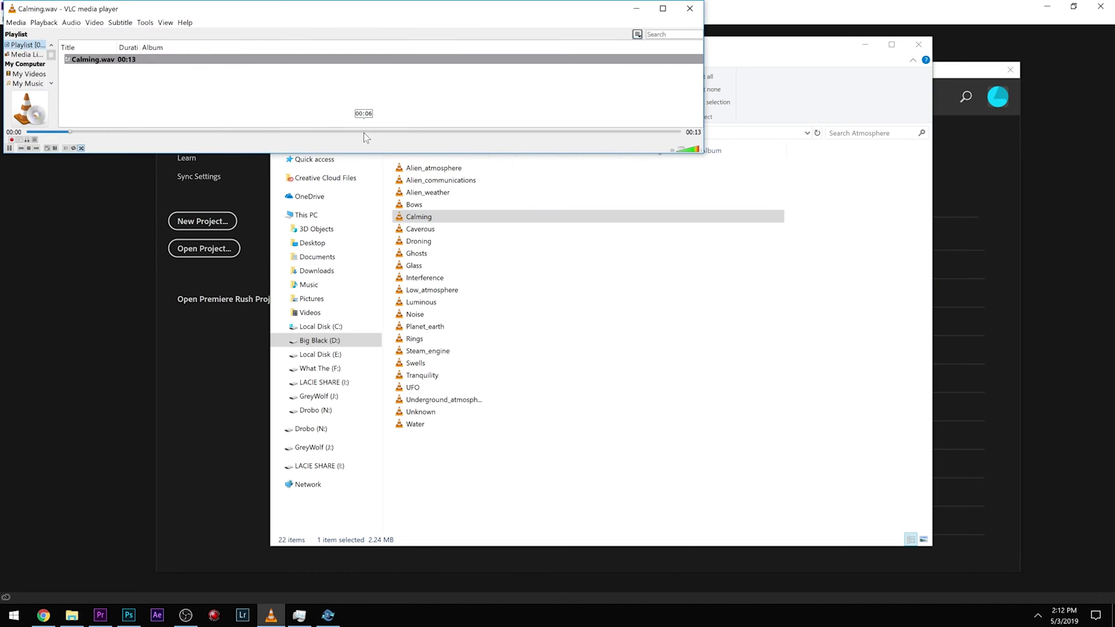
double_click(442, 181)
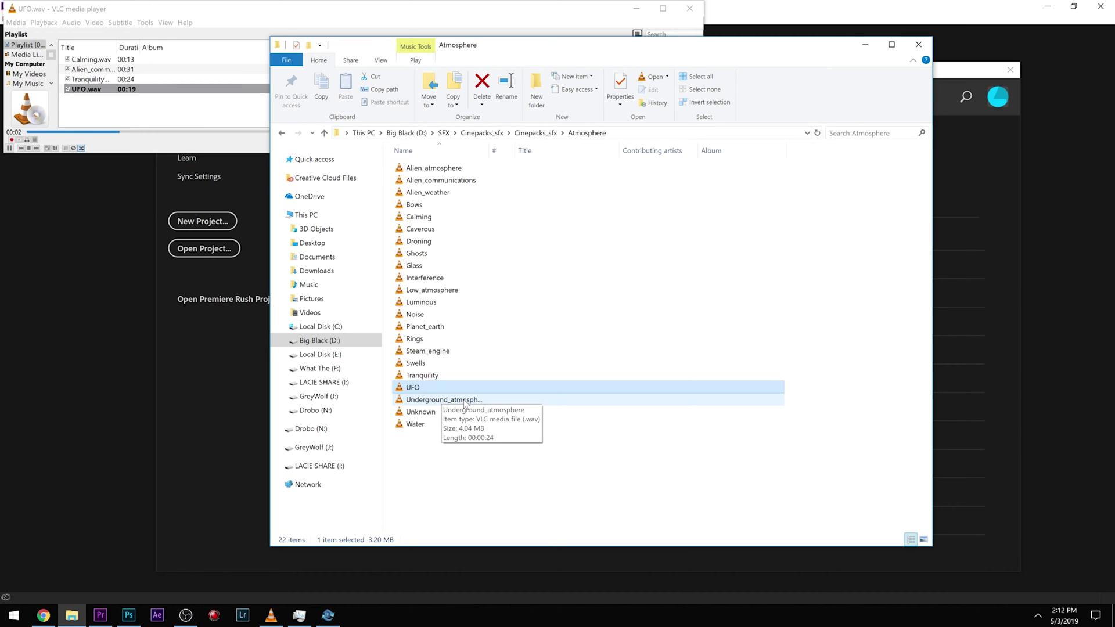
double_click(465, 401)
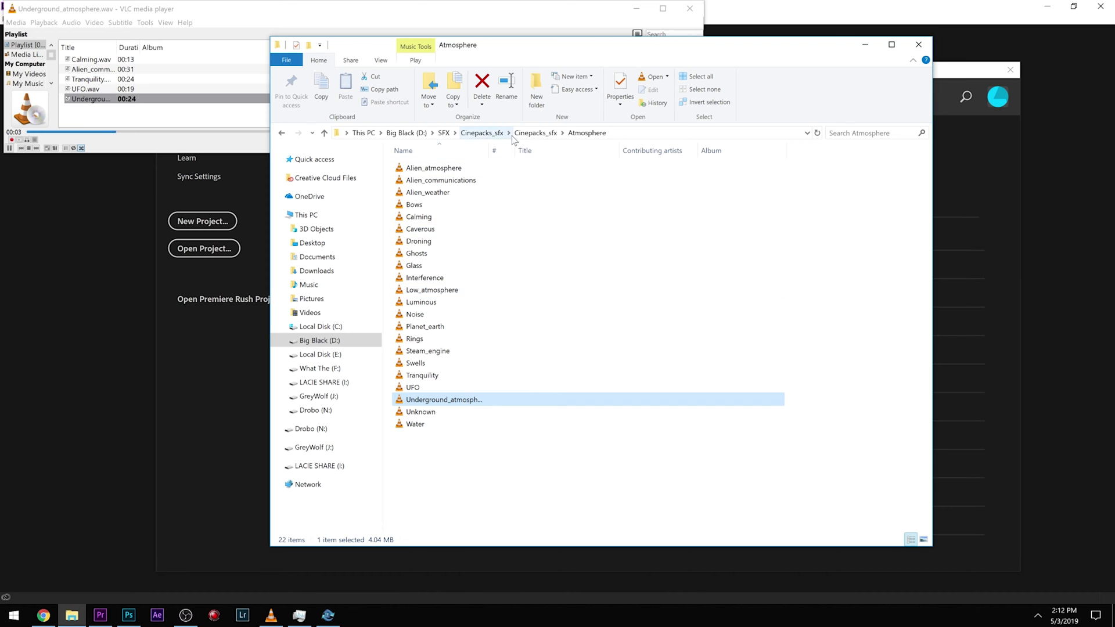
left_click(535, 133)
left_click(690, 8)
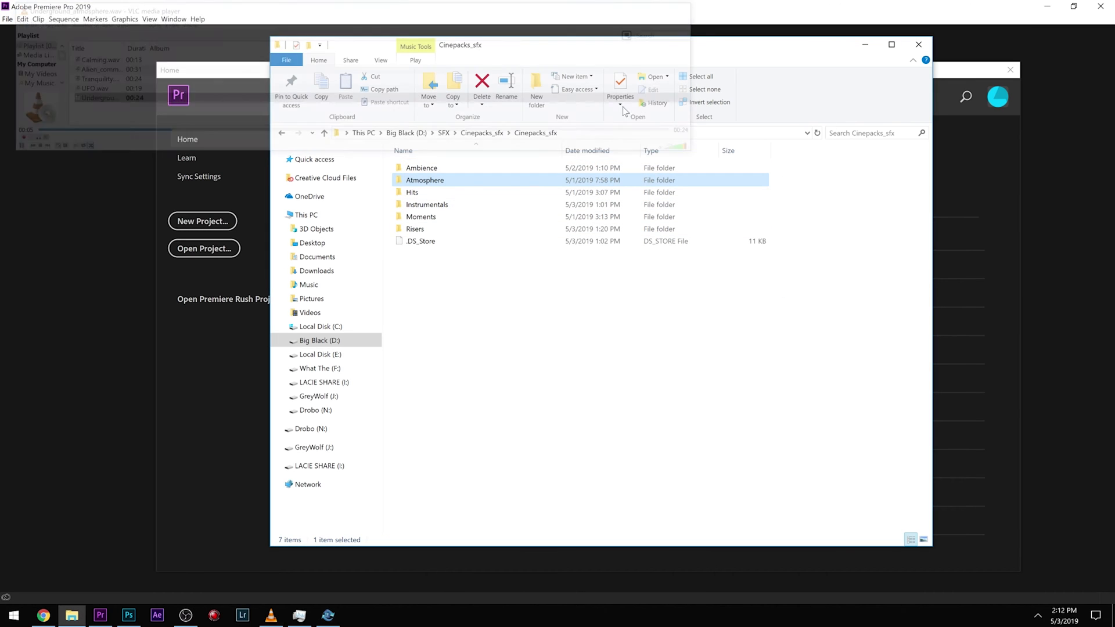
Open the Hits folder and preview Hollow_hit_2, Gunshots_1, Hit_4, Distant_bass_hit and Bass_hit.
double_click(469, 192)
scroll(469, 232, "down", 2)
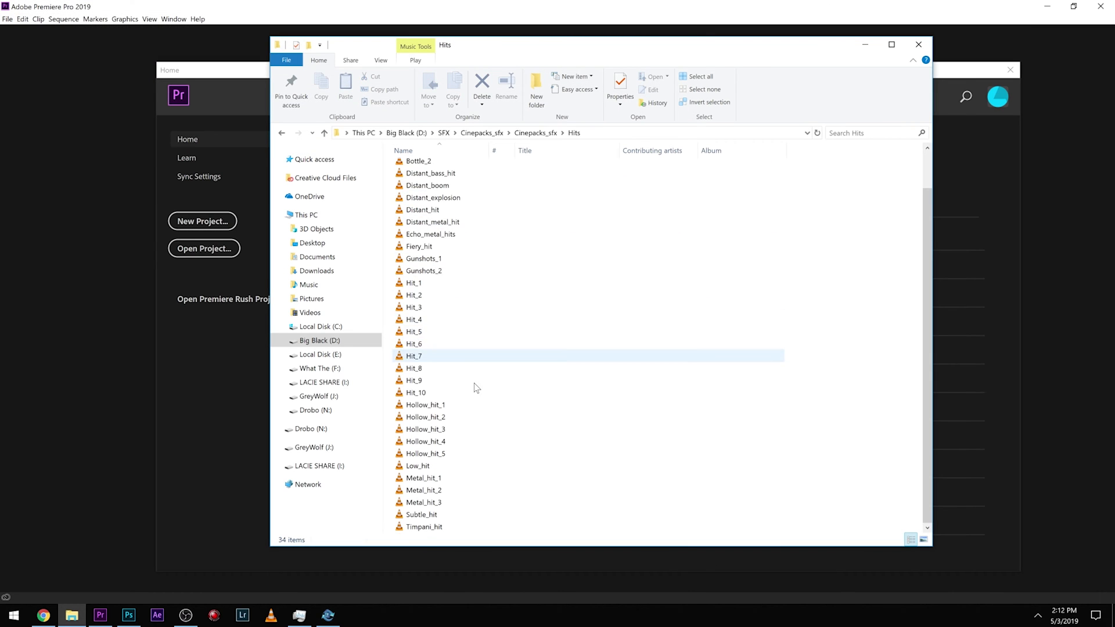
double_click(437, 417)
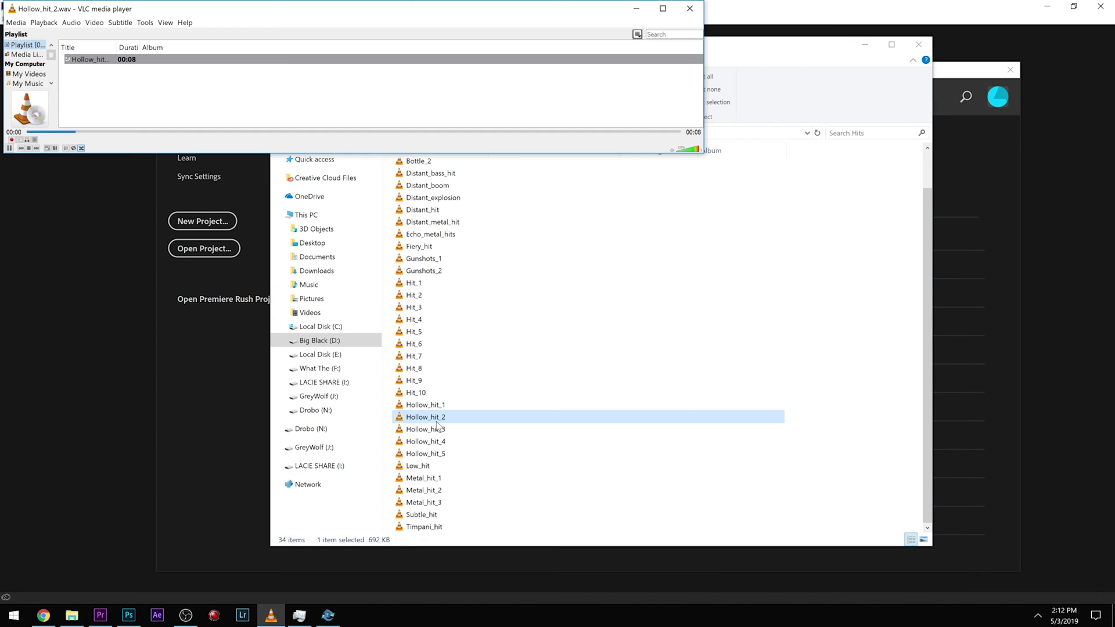
left_click(524, 260)
double_click(523, 265)
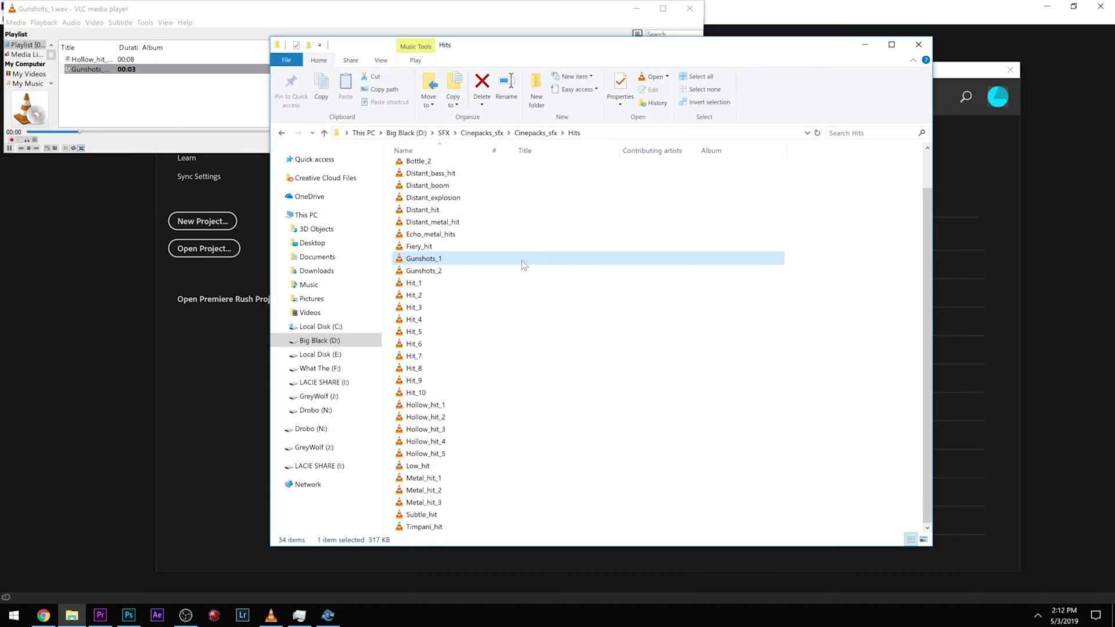
double_click(475, 318)
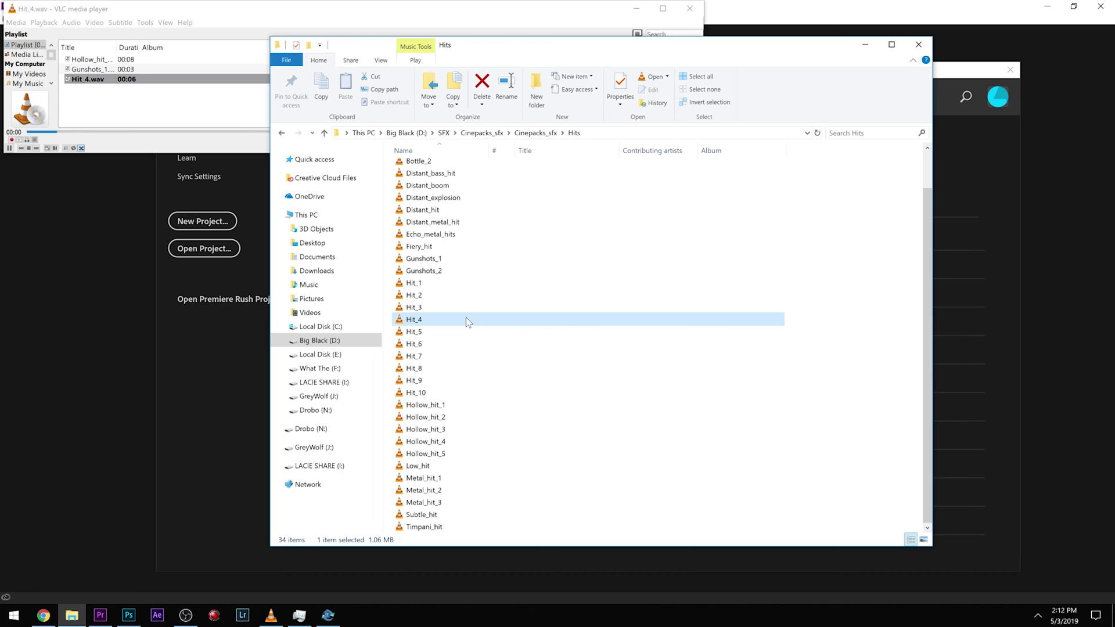
double_click(462, 174)
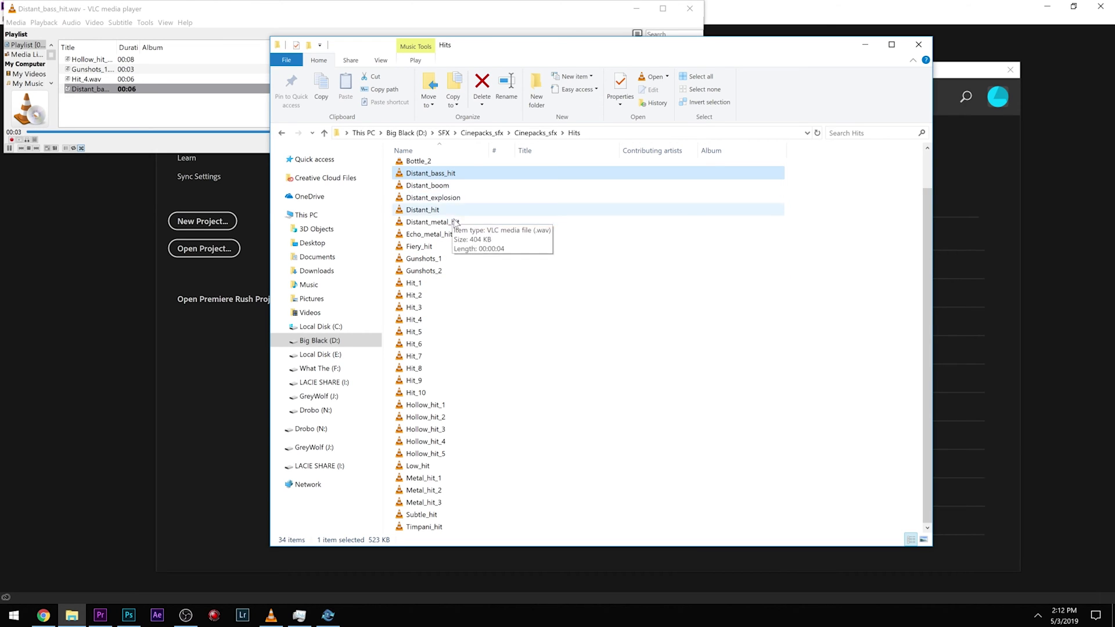
scroll(450, 193, "up", 1)
double_click(447, 181)
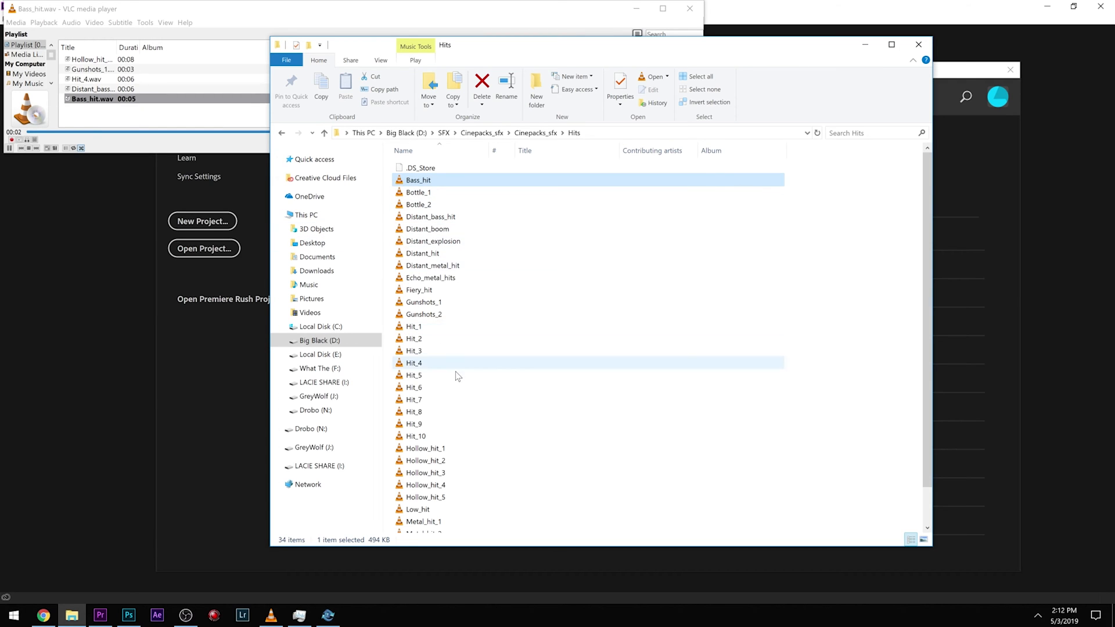
scroll(464, 325, "down", 2)
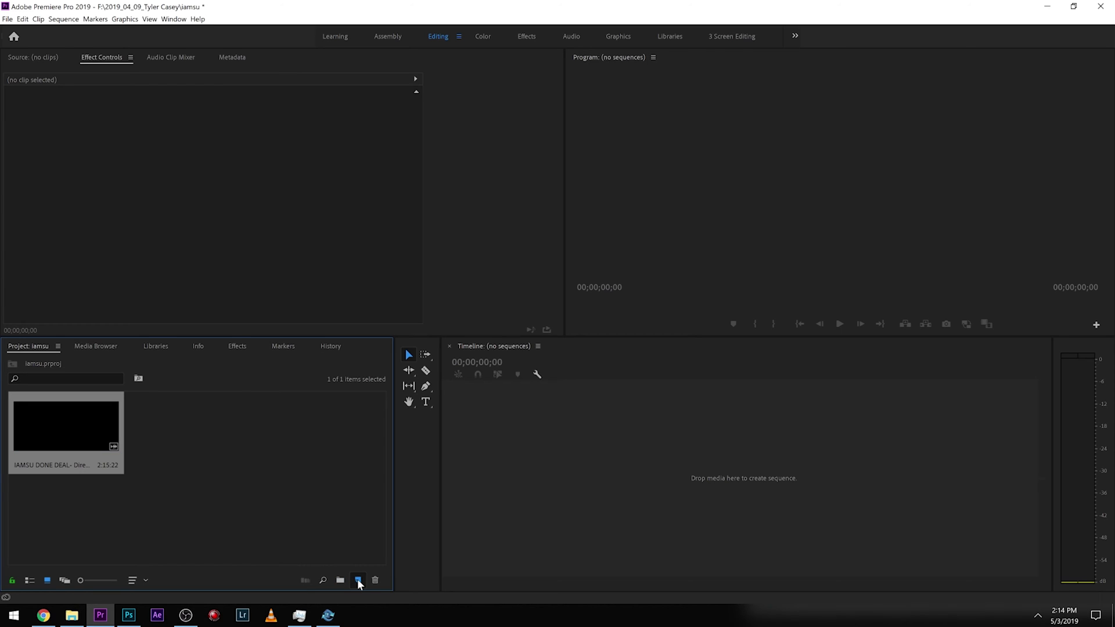
Create a sequence from the IAMSU DONE DEAL clip and play the timeline from about 00:00:30.
left_click_drag(359, 582, 359, 583)
left_click(632, 377)
key("equal")
key("equal")
key("equal")
left_click(776, 377)
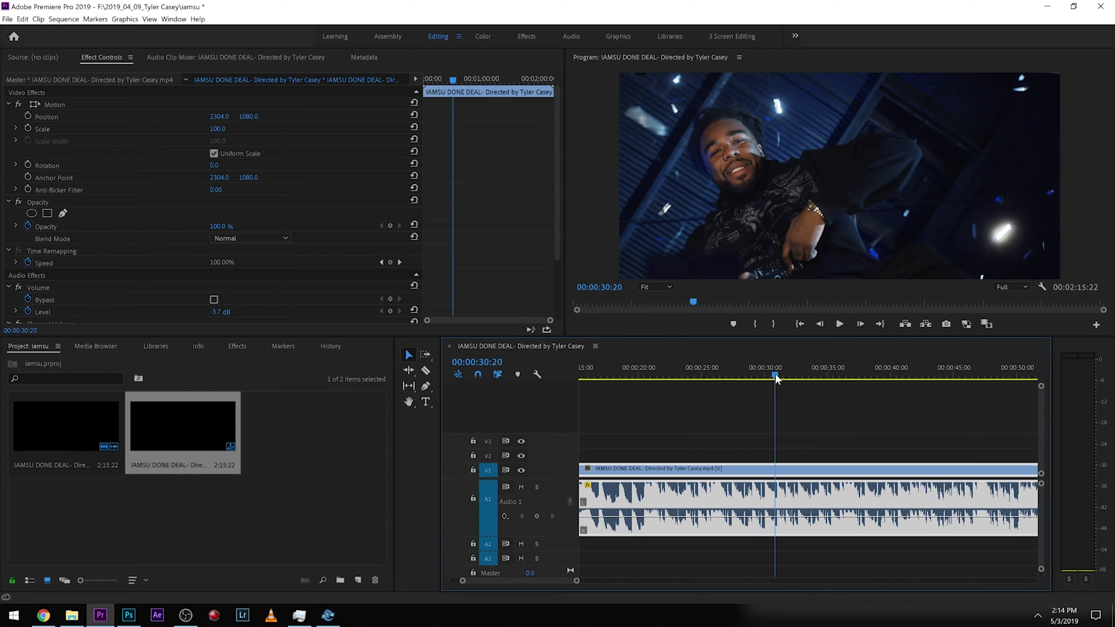
key("space")
key("equal")
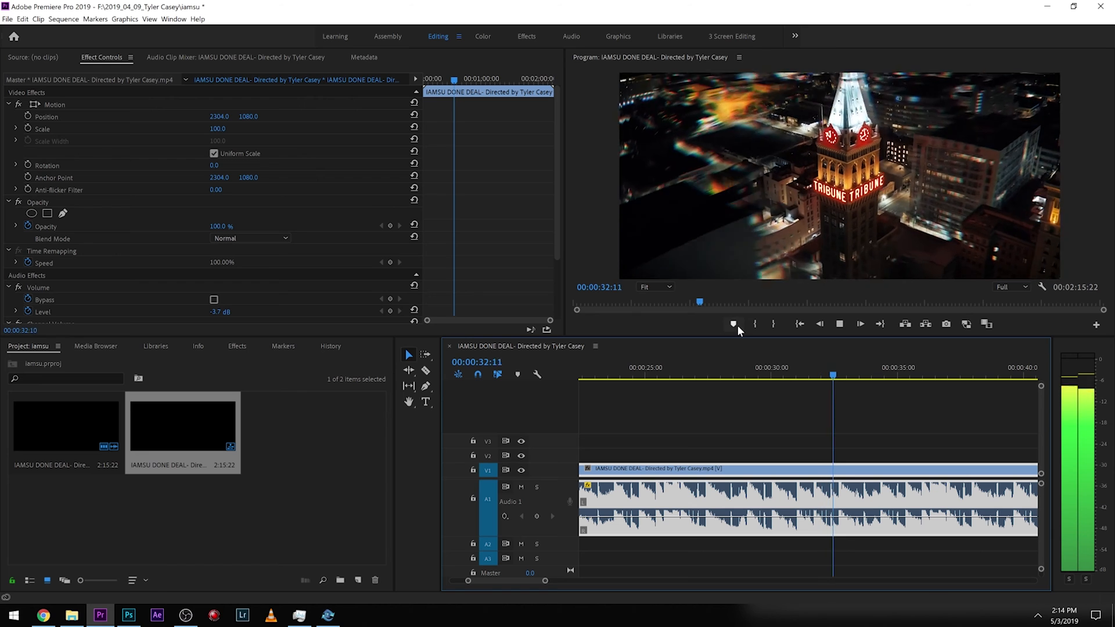
Split the video clip with the Razor tool at about 00:00:32, then return to the Selection tool.
key("c")
left_click(828, 505)
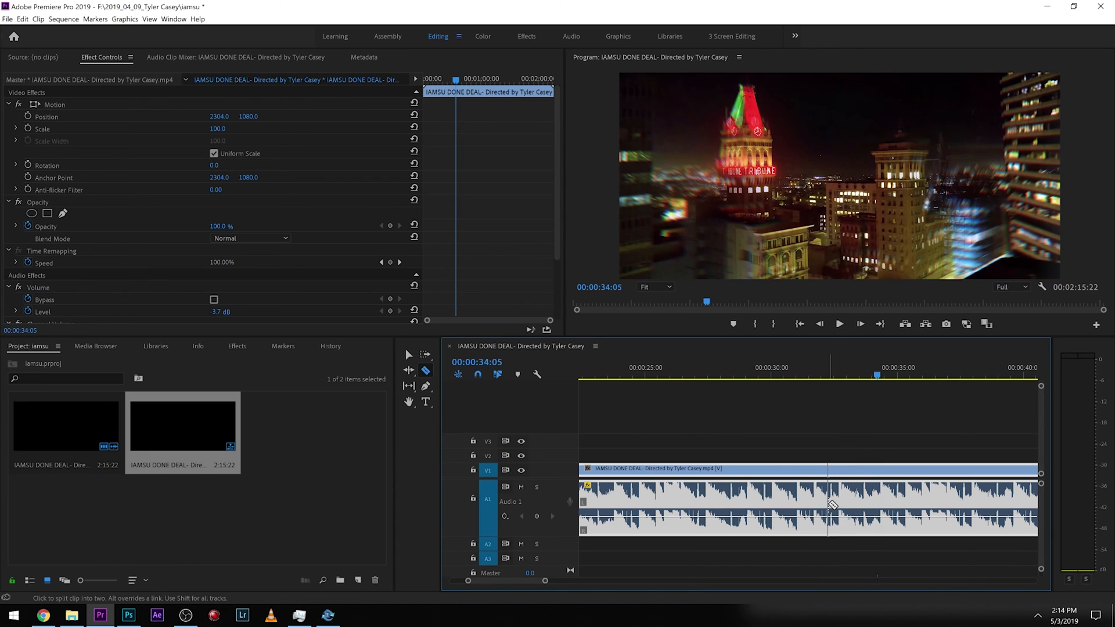
key("v")
Import the Cinepacks_sfx sound effect folders into the project panel from File Explorer.
left_click(178, 546)
left_click(72, 615)
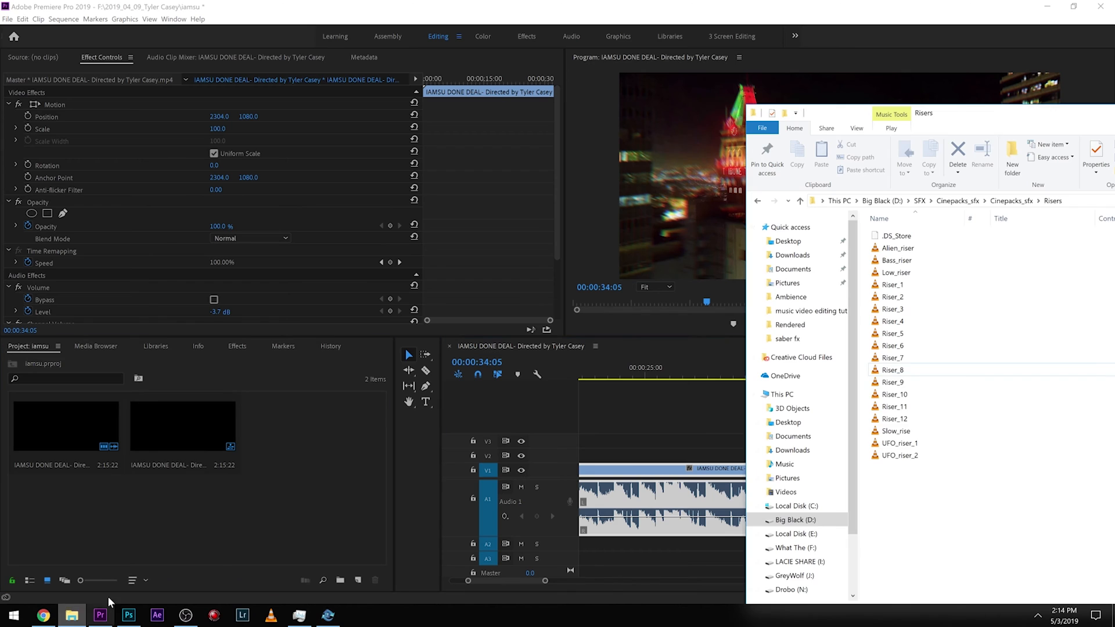
key("alt+Left")
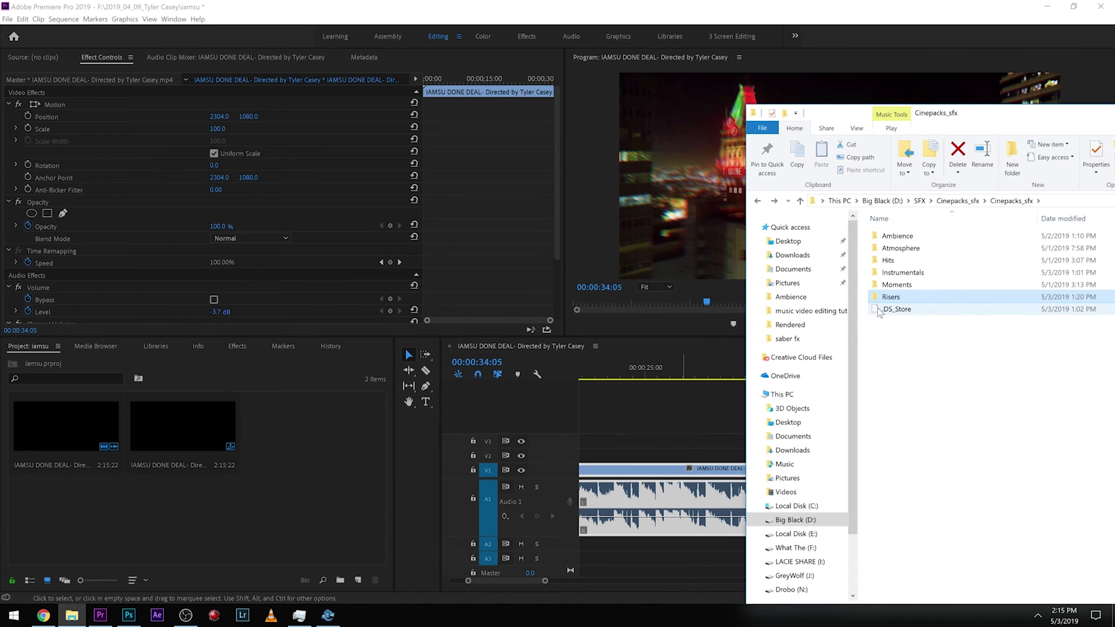
left_click_drag(865, 300, 228, 521)
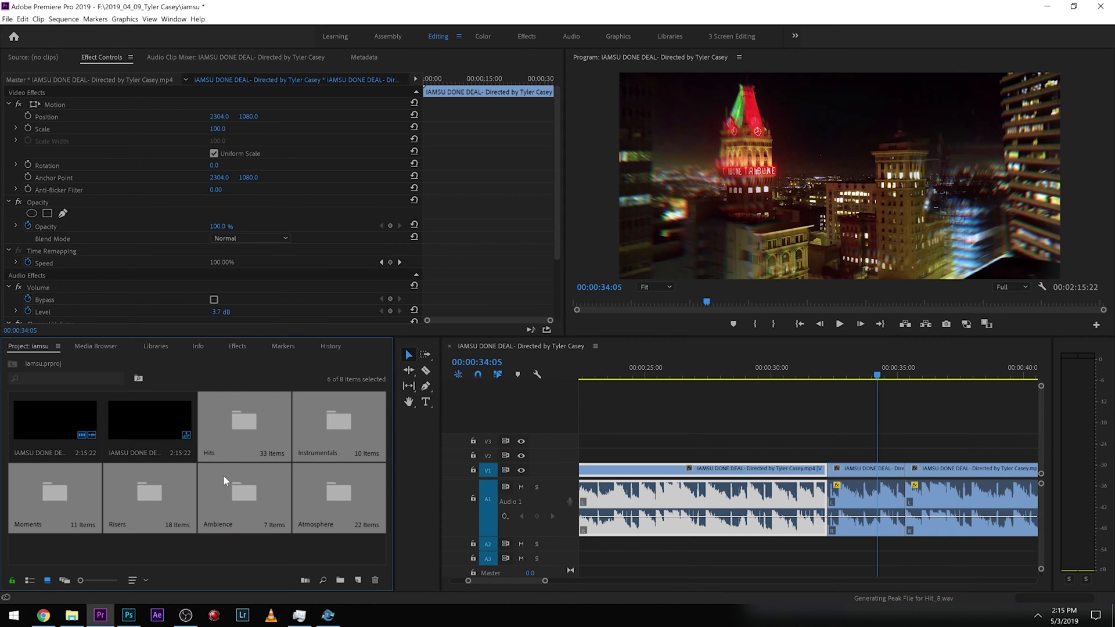
Open the Hits bin and preview Bottle_1, Bass_hit, Distant_boom and Fiery_hit in the Source Monitor.
double_click(252, 420)
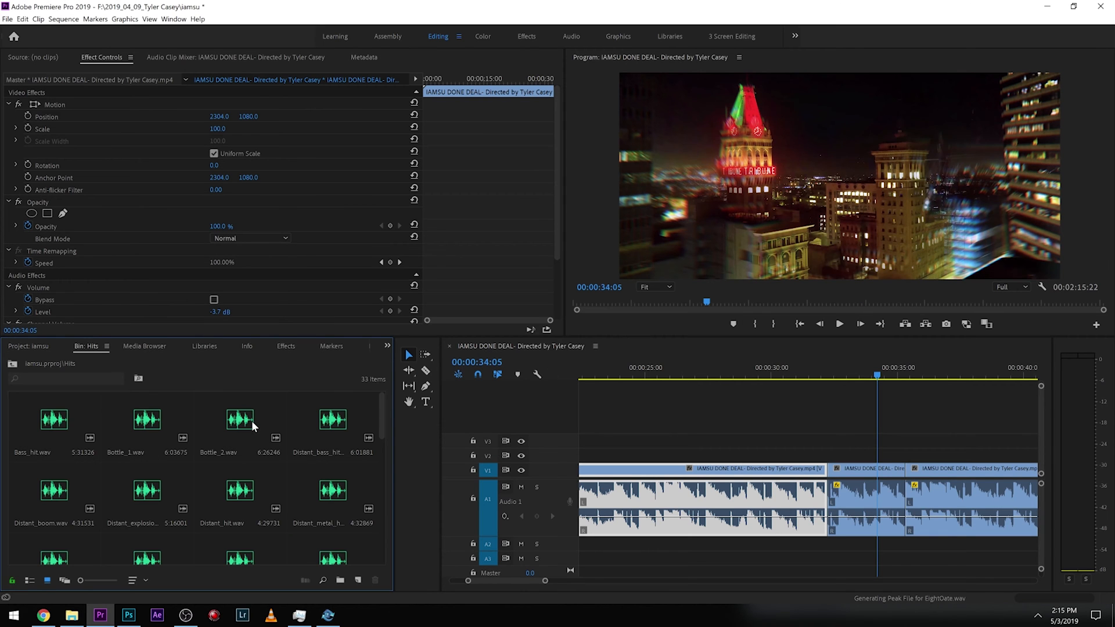
double_click(124, 420)
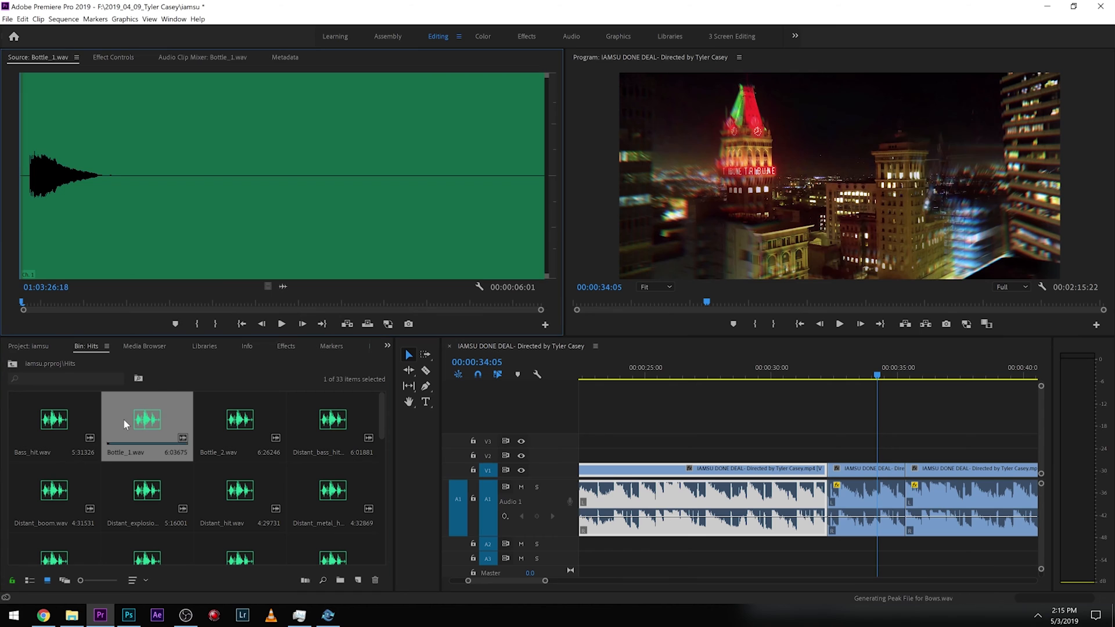
left_click(57, 426)
double_click(58, 426)
left_click(68, 268)
key("space")
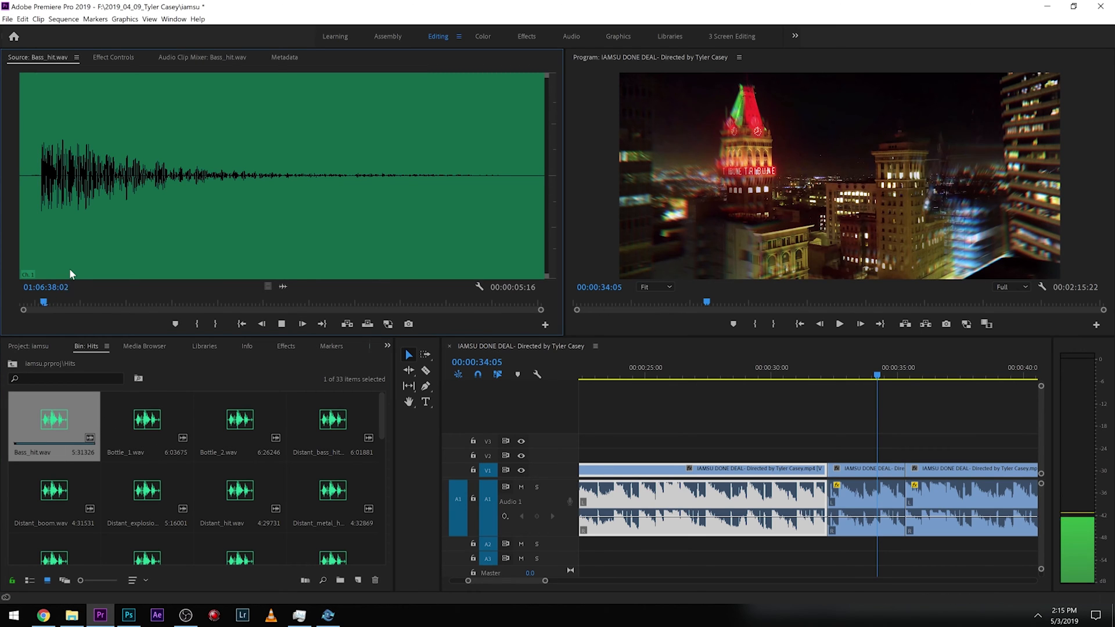
double_click(66, 485)
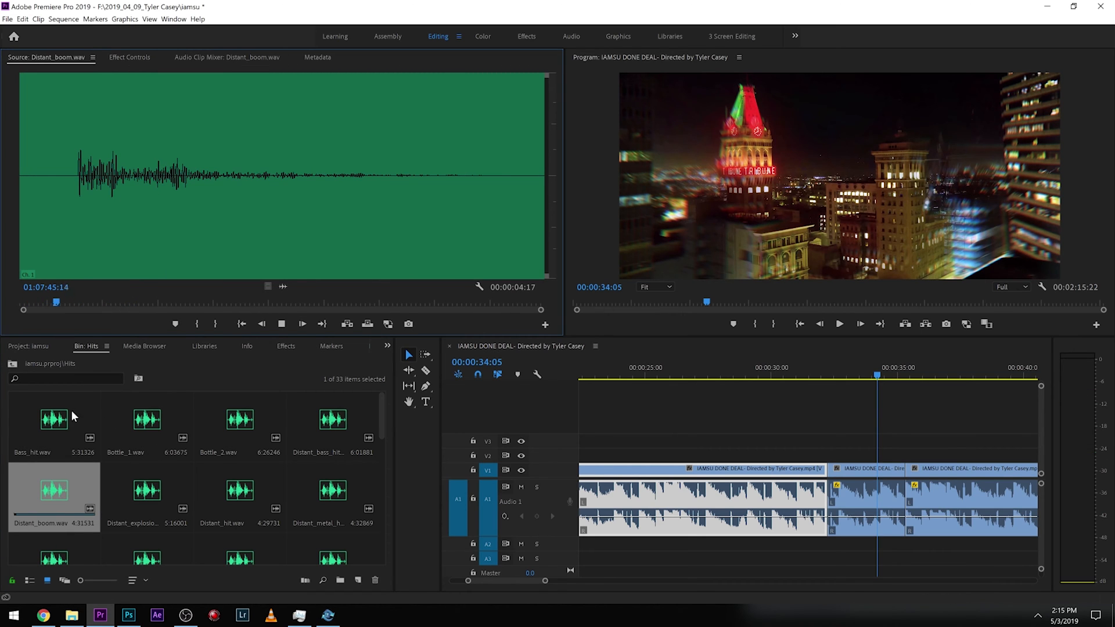
scroll(142, 503, "down", 1)
double_click(142, 503)
key("space")
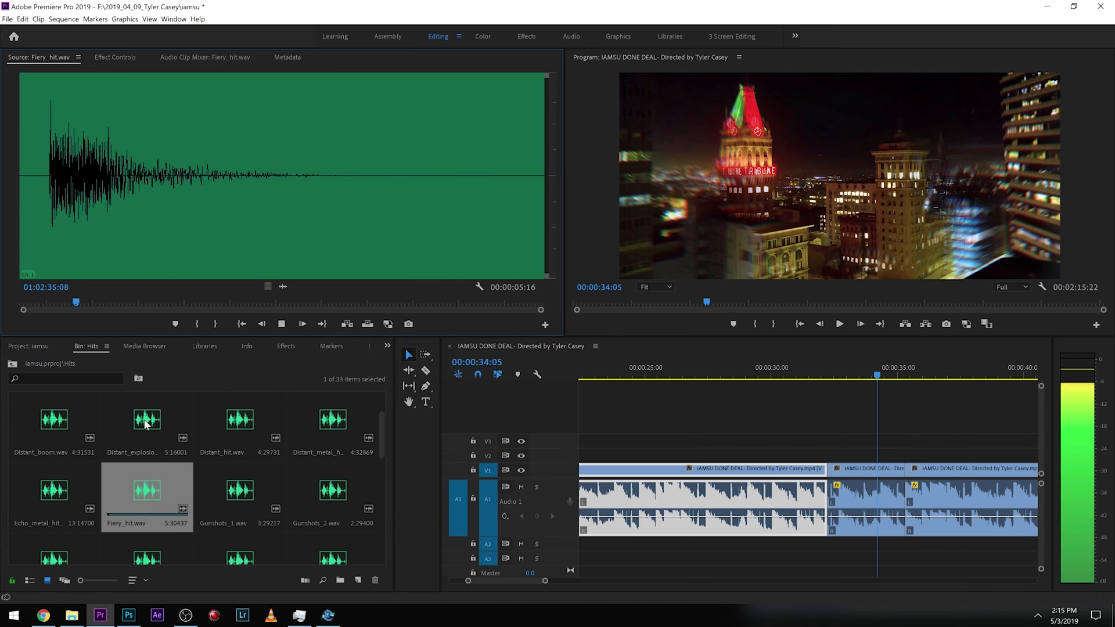
Preview Hit_7, Hit_6 and Hit_5 from the Hits bin in the Source Monitor.
left_click(232, 496)
scroll(241, 493, "down", 4)
double_click(231, 492)
key("space")
scroll(231, 492, "up", 3)
double_click(323, 432)
key("space")
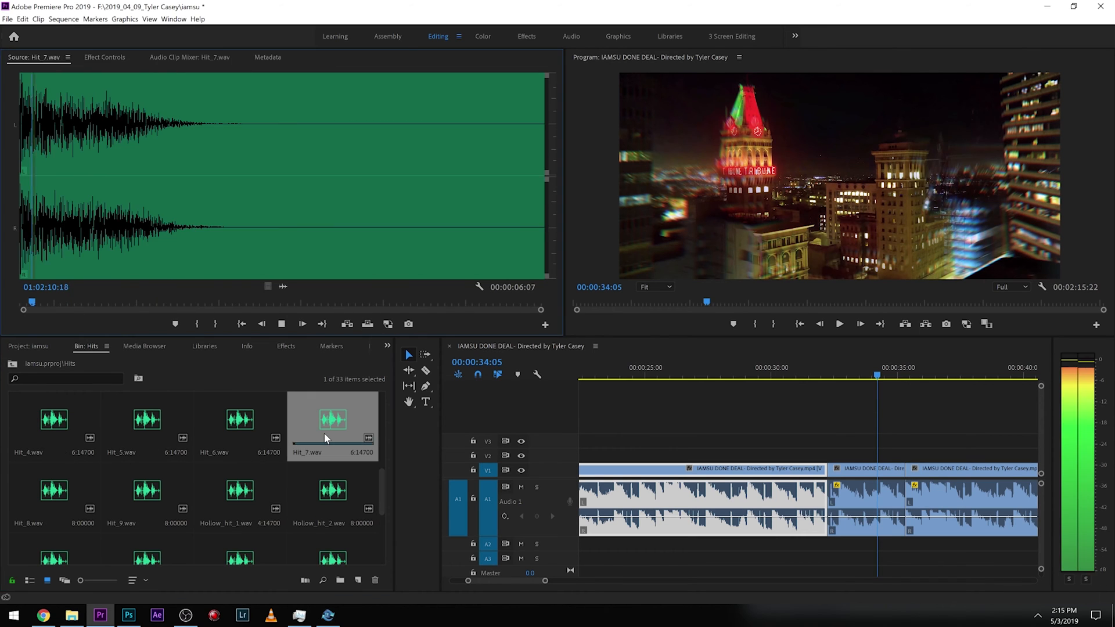
double_click(220, 414)
key("space")
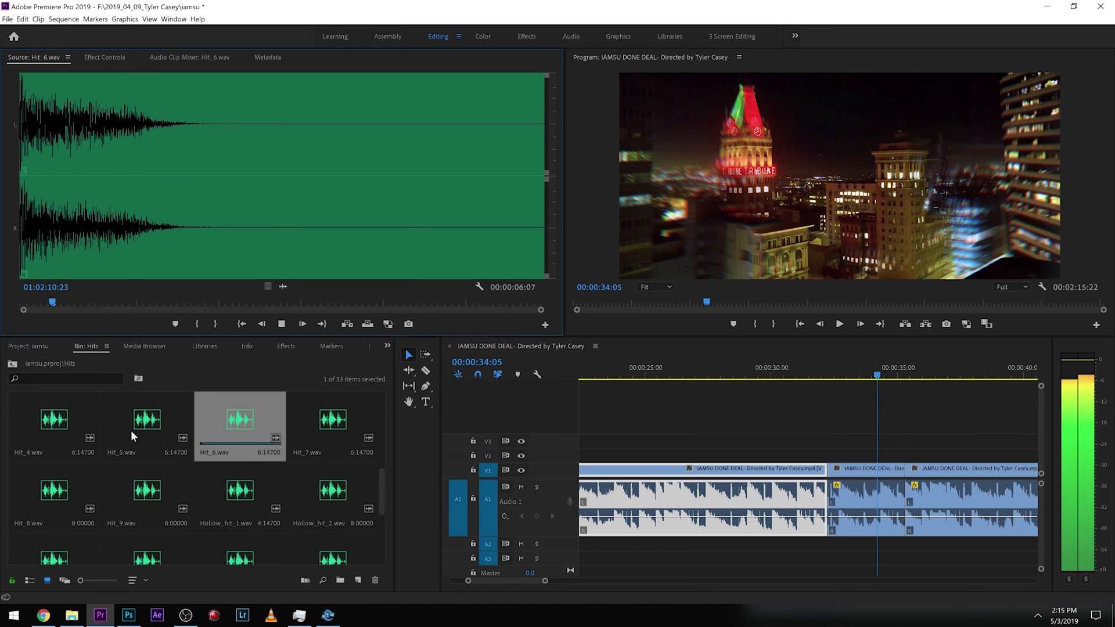
double_click(148, 425)
key("space")
scroll(186, 465, "up", 2)
Place Hit_5 on audio track A2 at about 00:00:31.5 and play back from just before it.
left_click_drag(162, 489, 811, 544)
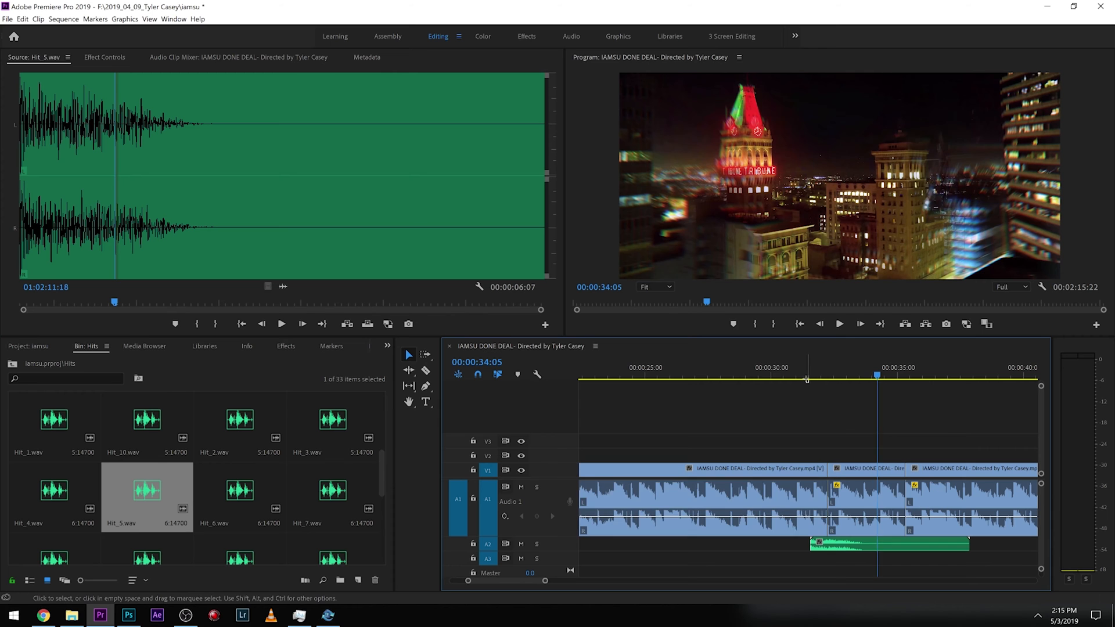
left_click(787, 367)
key("space")
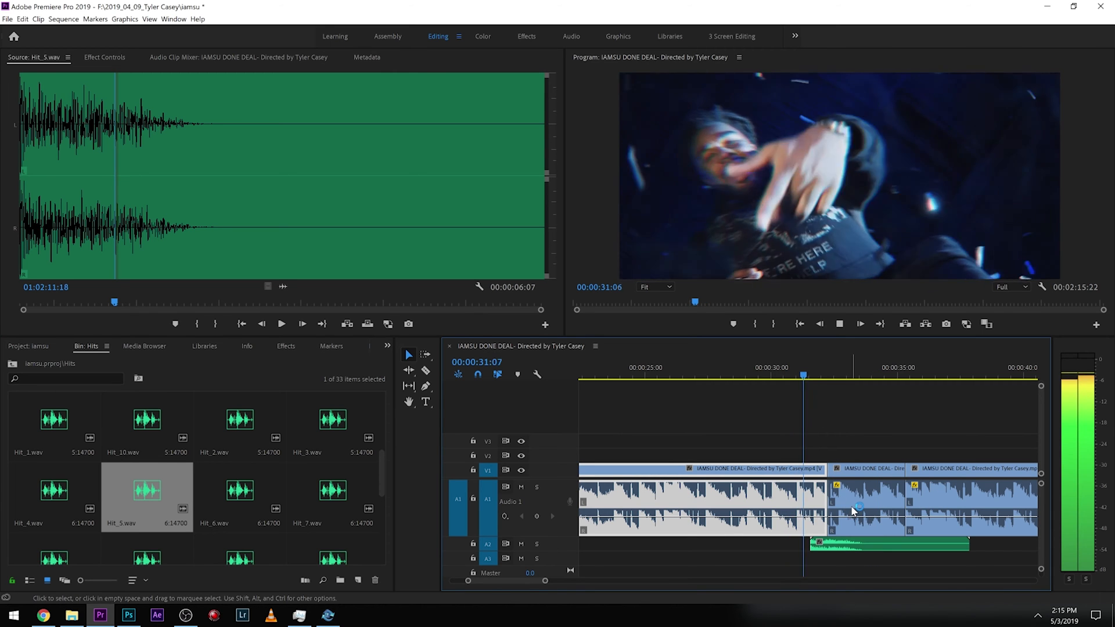
Align the Hit_5 clip's start with the video cut at about 00:00:32.
left_click_drag(830, 549, 849, 551)
left_click(805, 373)
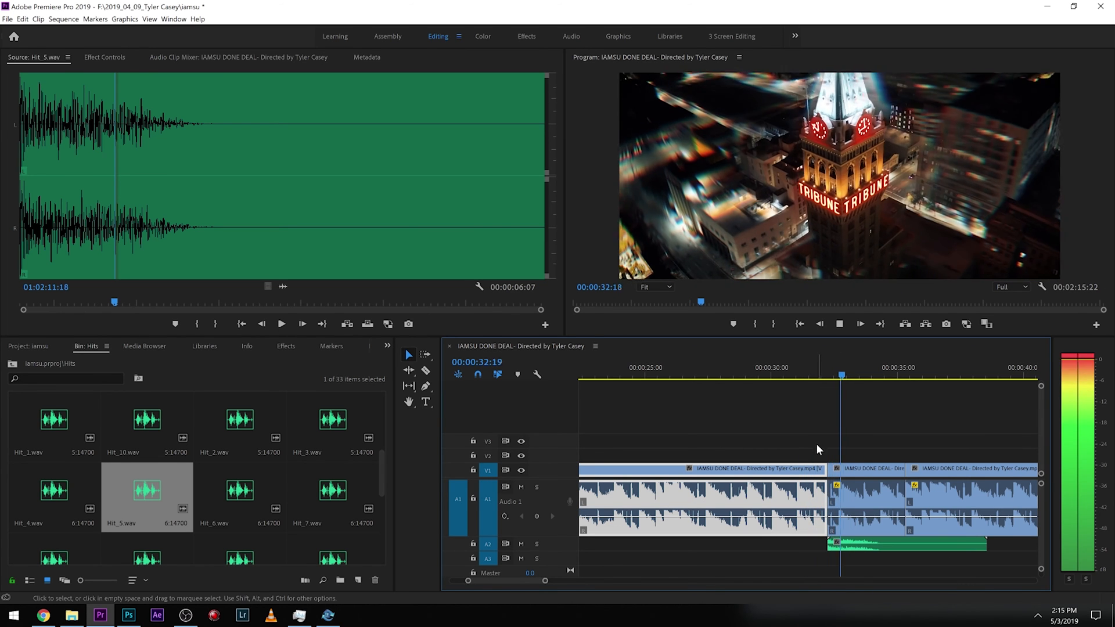
left_click(819, 468)
left_click_drag(819, 468, 813, 468)
left_click(786, 372)
left_click_drag(831, 547, 824, 548)
left_click_drag(825, 498, 830, 533)
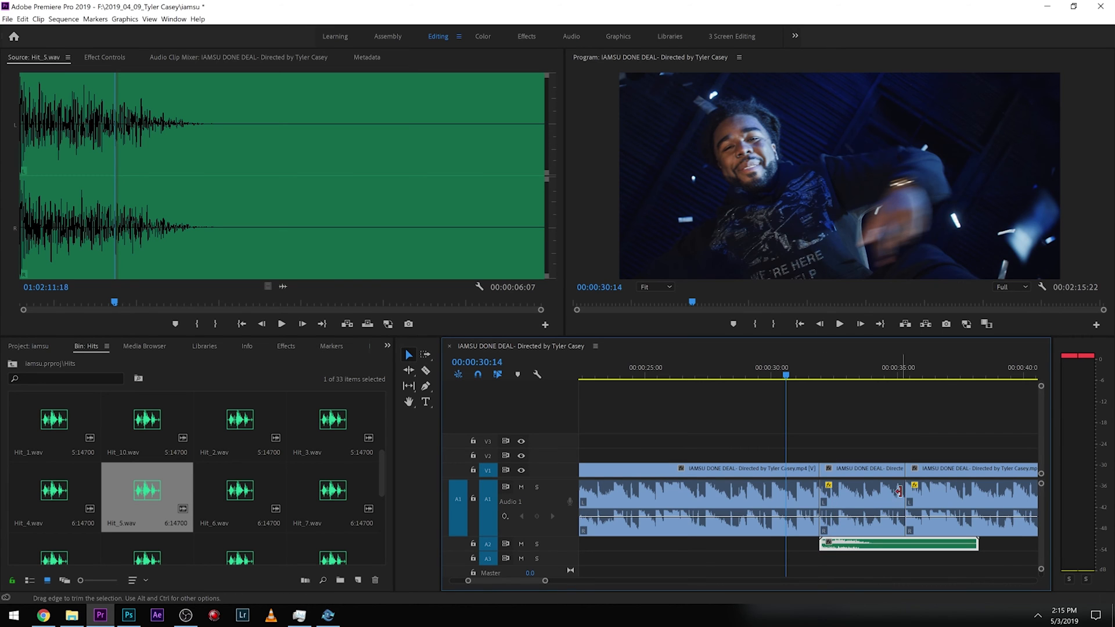
Trim the following video cut later to about 00:00:37 and play from the middle segment.
left_click_drag(913, 490, 943, 499)
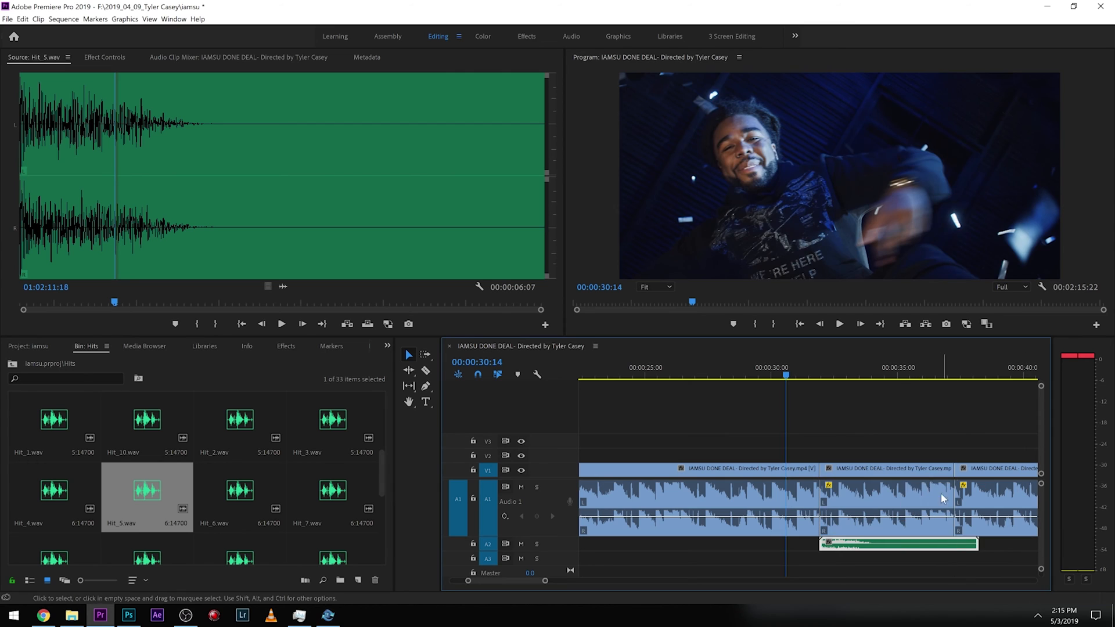
left_click(908, 493)
left_click(865, 374)
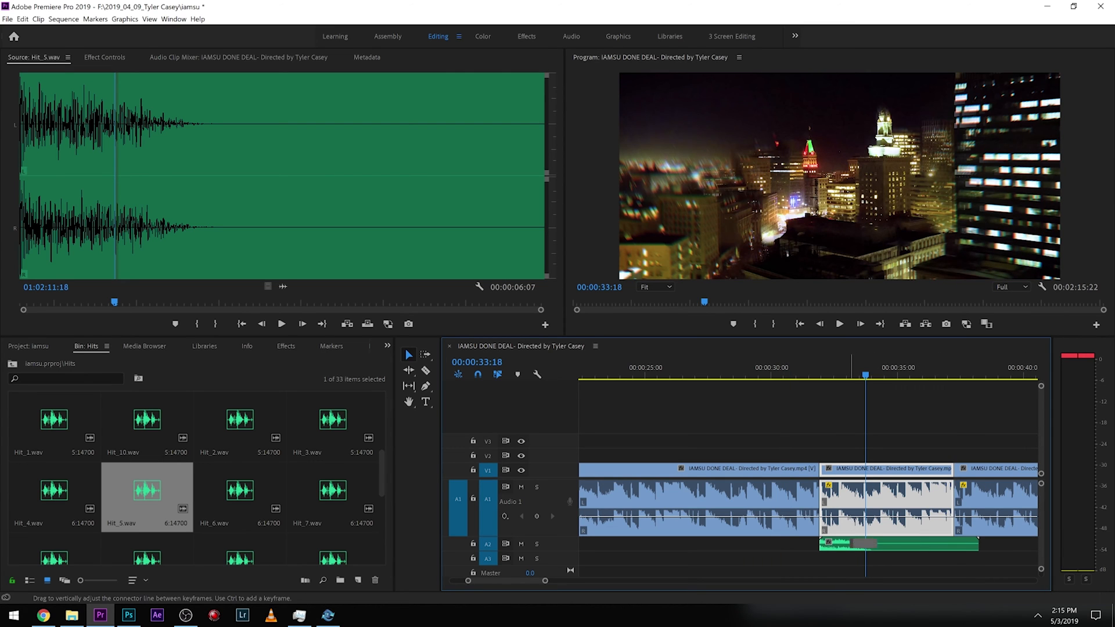
Search the effects for "low", select the Lowpass audio effect and view the middle clip's effect settings.
left_click(283, 346)
left_click(40, 361)
type("low")
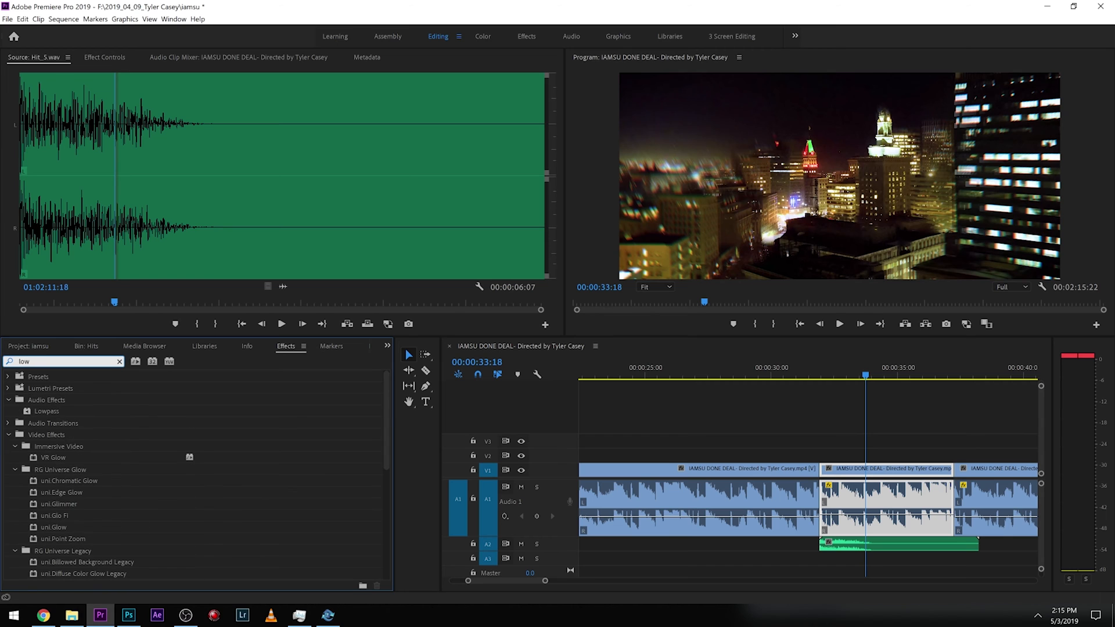
left_click(36, 411)
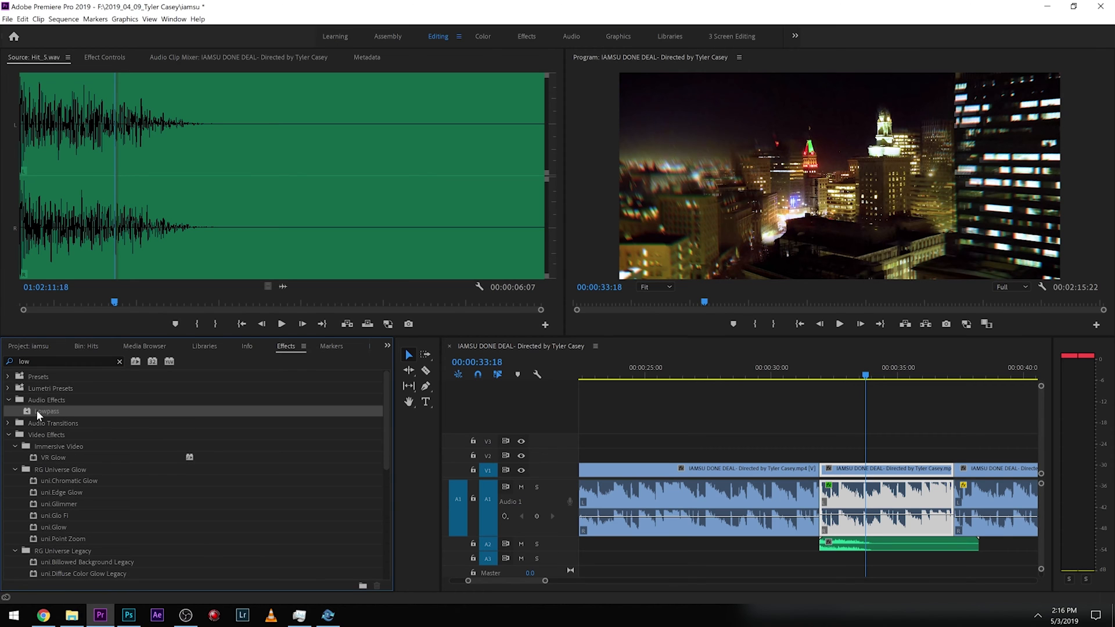
left_click(106, 57)
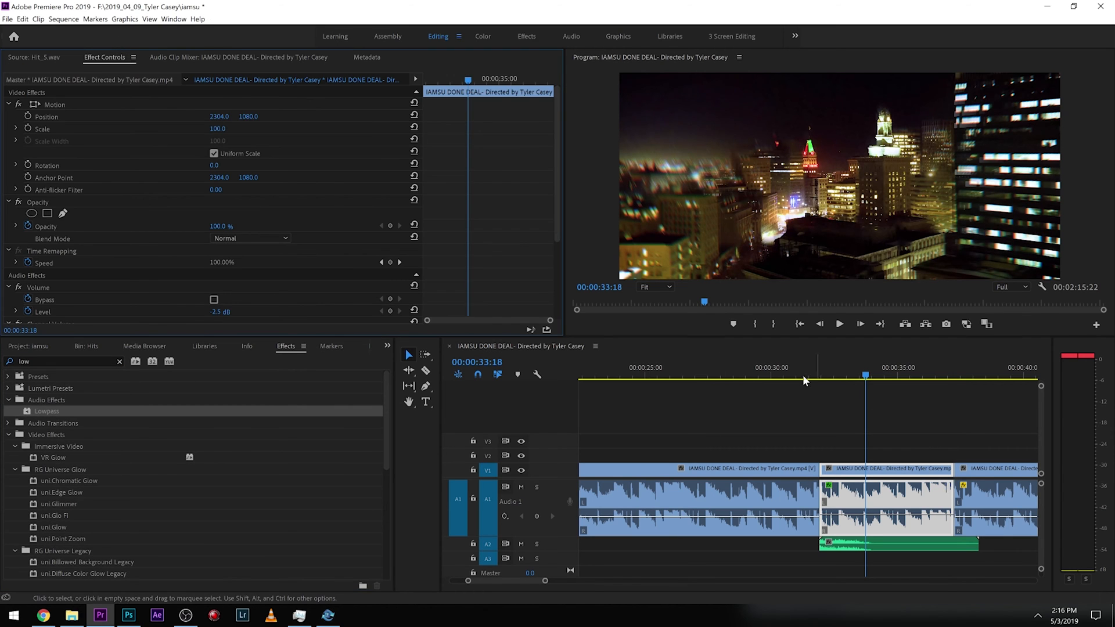
scroll(162, 278, "down", 4)
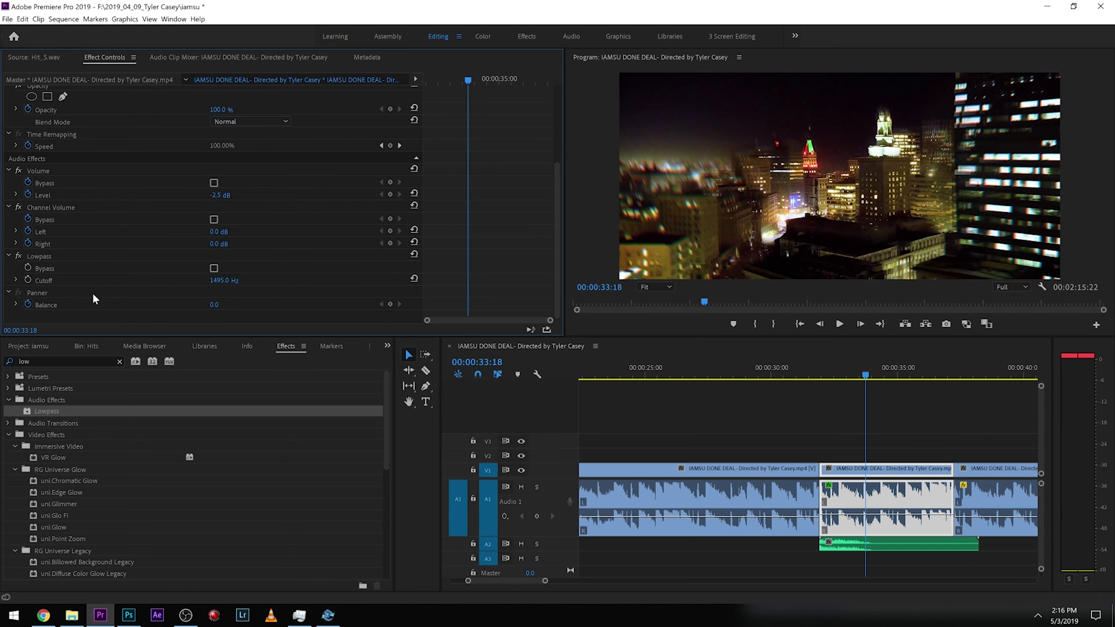
Play back the sequence from just before the cut at about 00:00:31.5.
key("space")
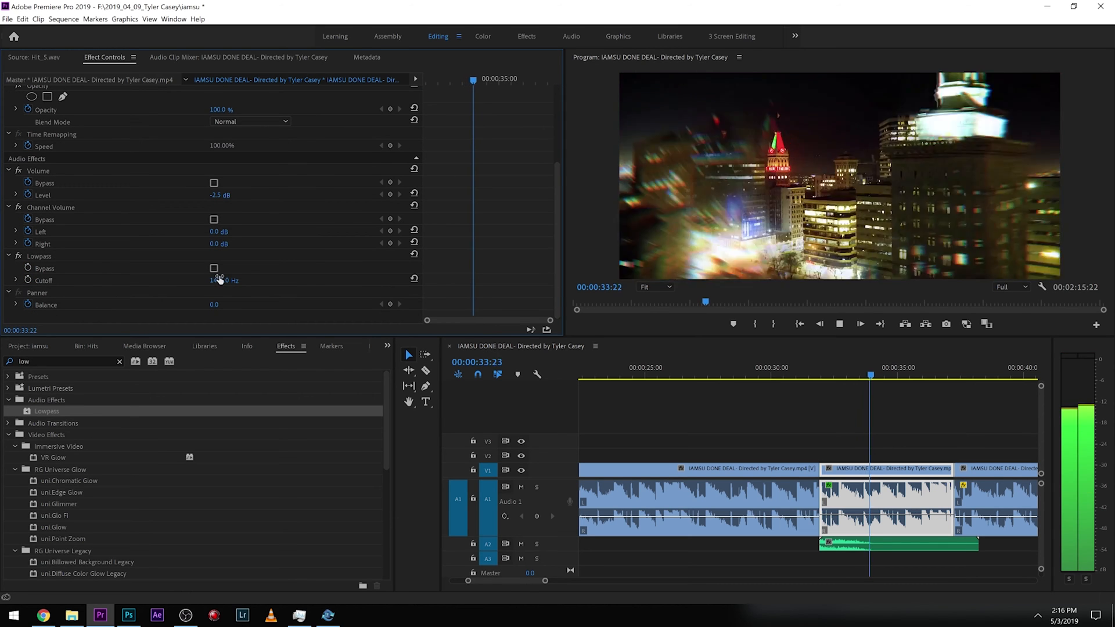
left_click(819, 376)
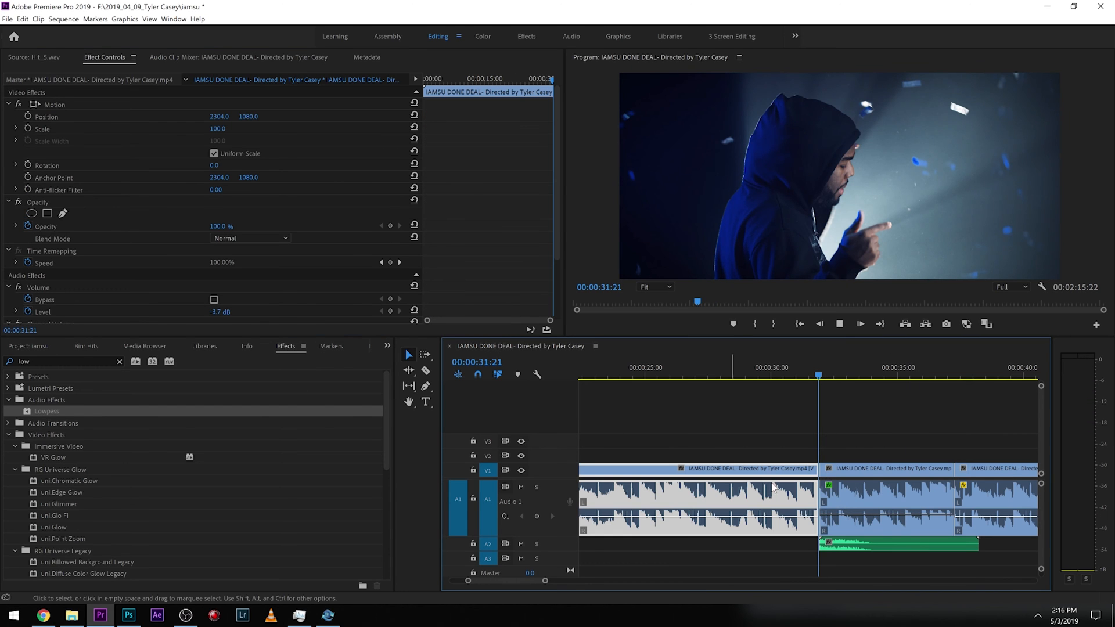
key("space")
Lower the middle clip's Lowpass cutoff to 681.4 Hz and play it back from just before the cut.
left_click(883, 470)
key("space")
scroll(197, 264, "down", 4)
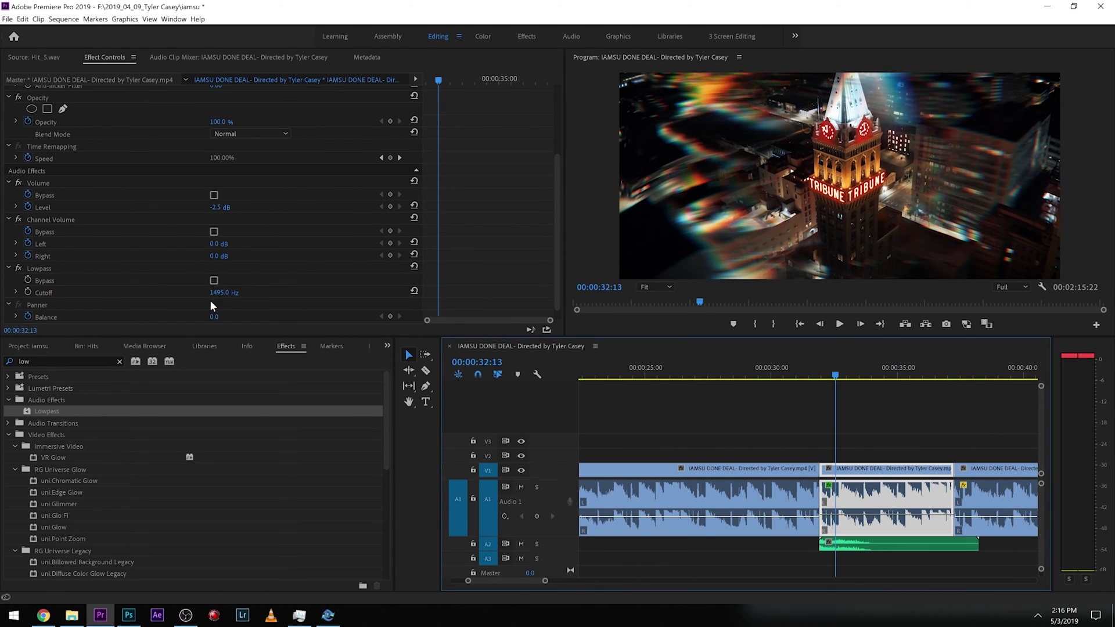
mouse_move(216, 293)
left_mouse_down()
mouse_move(185, 293)
mouse_move(244, 294)
mouse_move(219, 293)
left_mouse_up()
key("space")
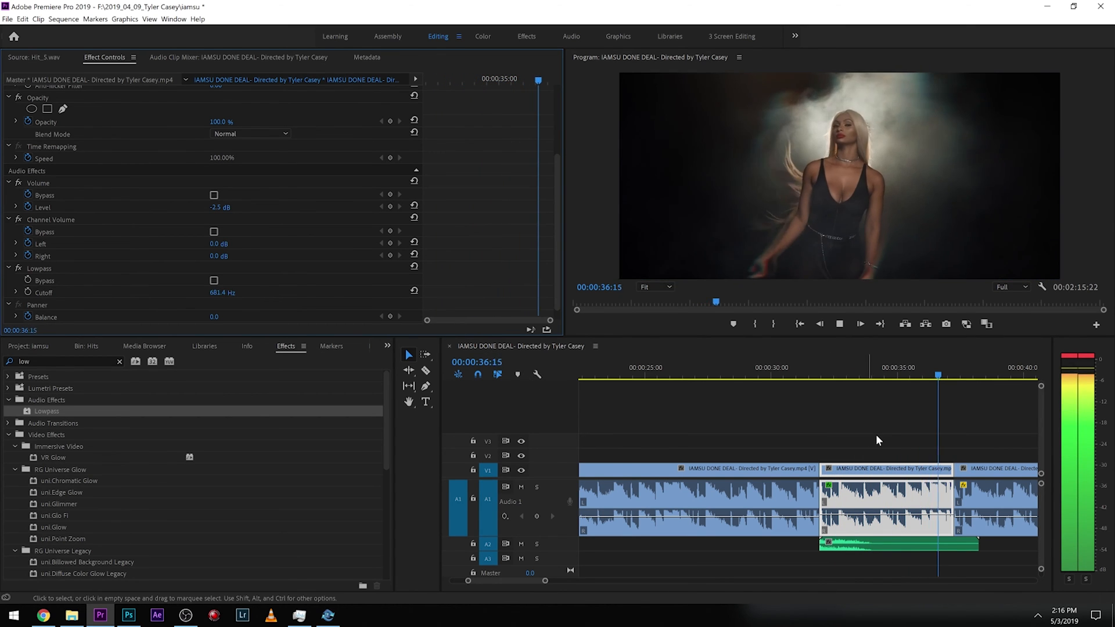
left_click(823, 375)
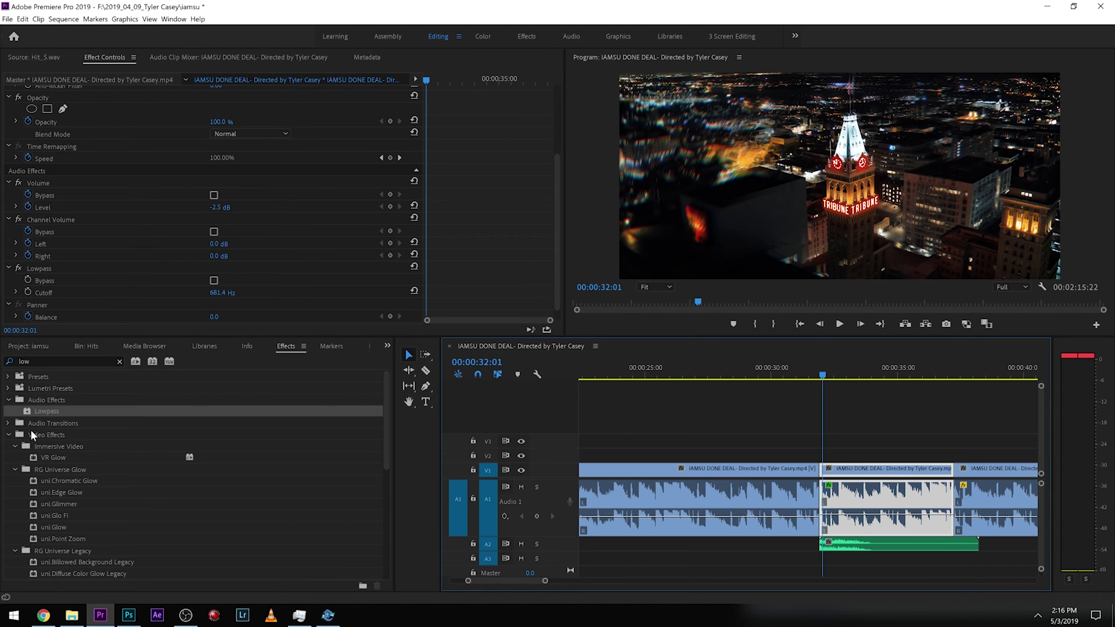
Move the Hit_5 clip to track A3 and back to A2, playing the cut back around it.
left_click(15, 348)
left_click_drag(843, 545, 843, 559)
left_click_drag(811, 360, 802, 362)
key("space")
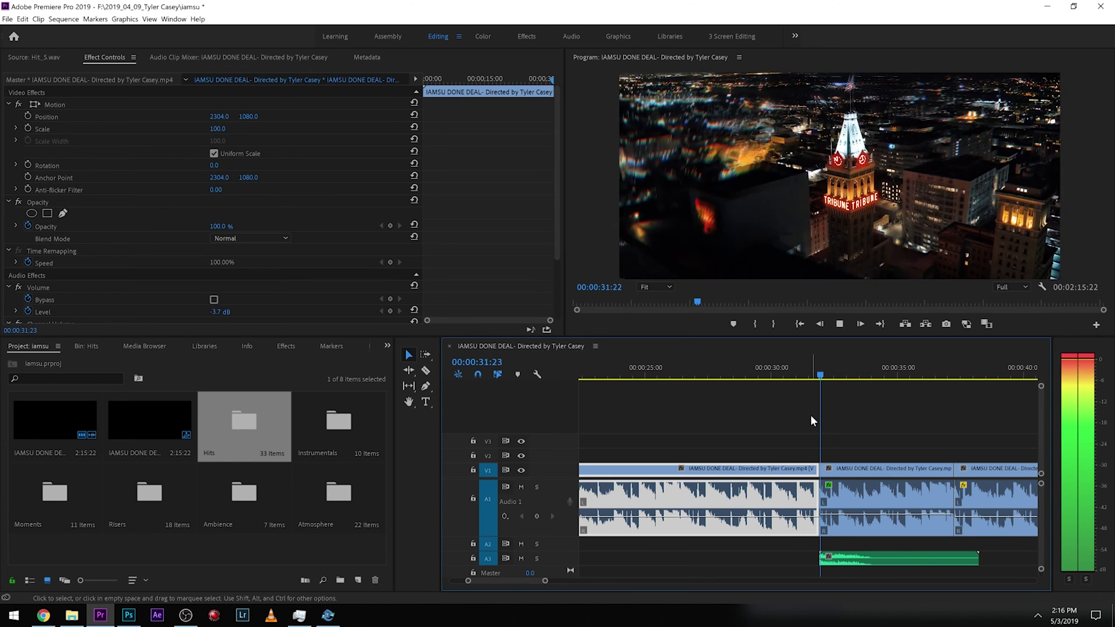
left_click_drag(831, 547, 830, 543)
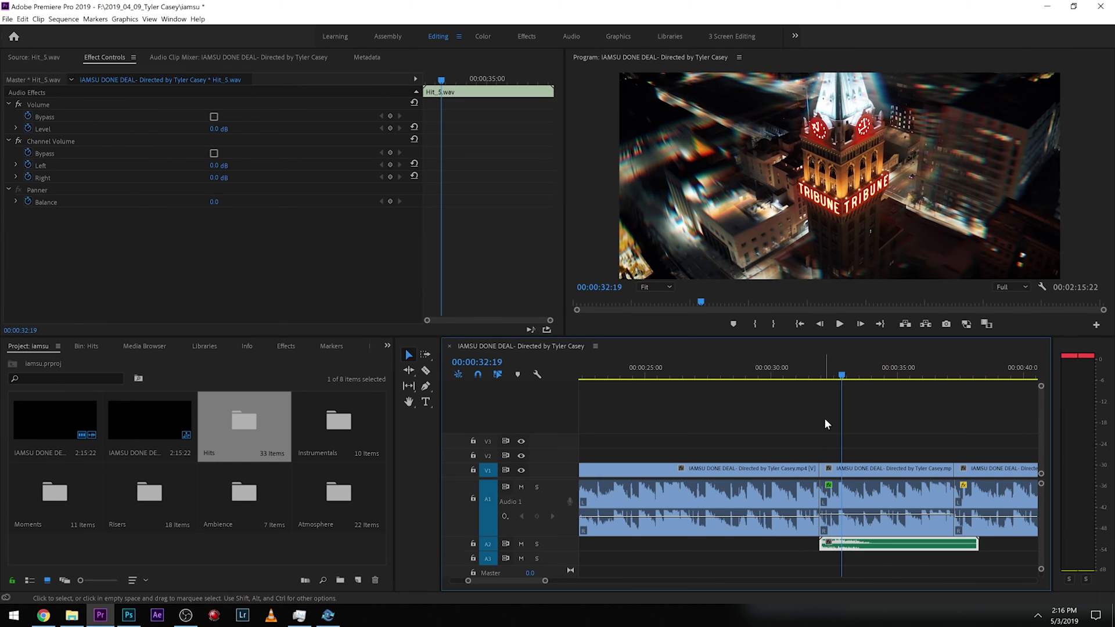
left_click(810, 368)
key("space")
key("space")
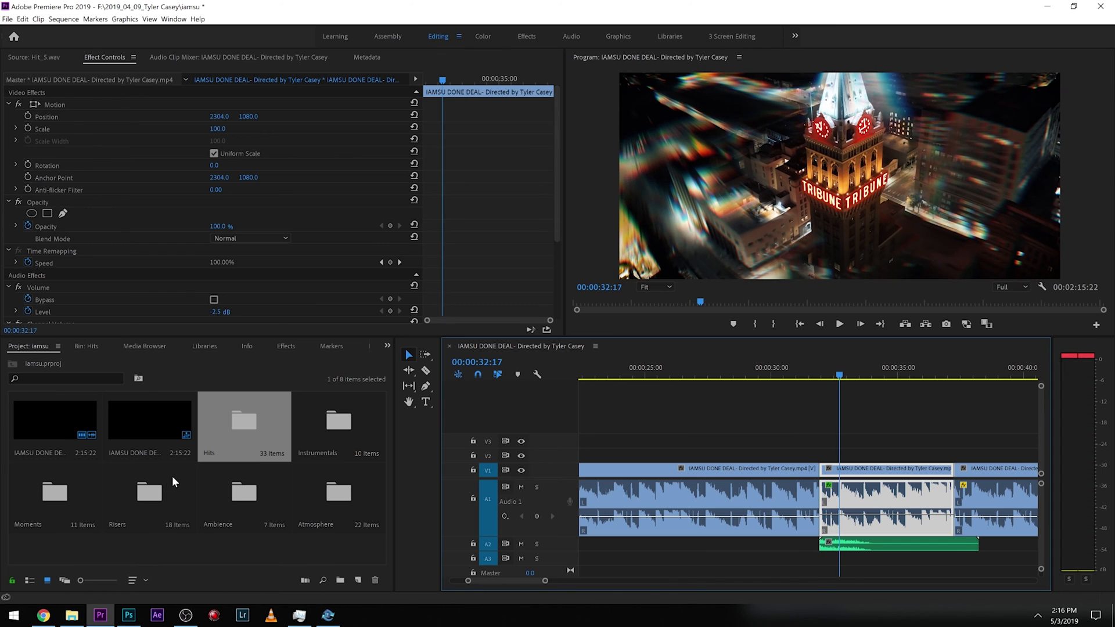
Open the Risers bin and mark a 2-second in/out range on Bass_riser.wav in the Source Monitor.
double_click(174, 494)
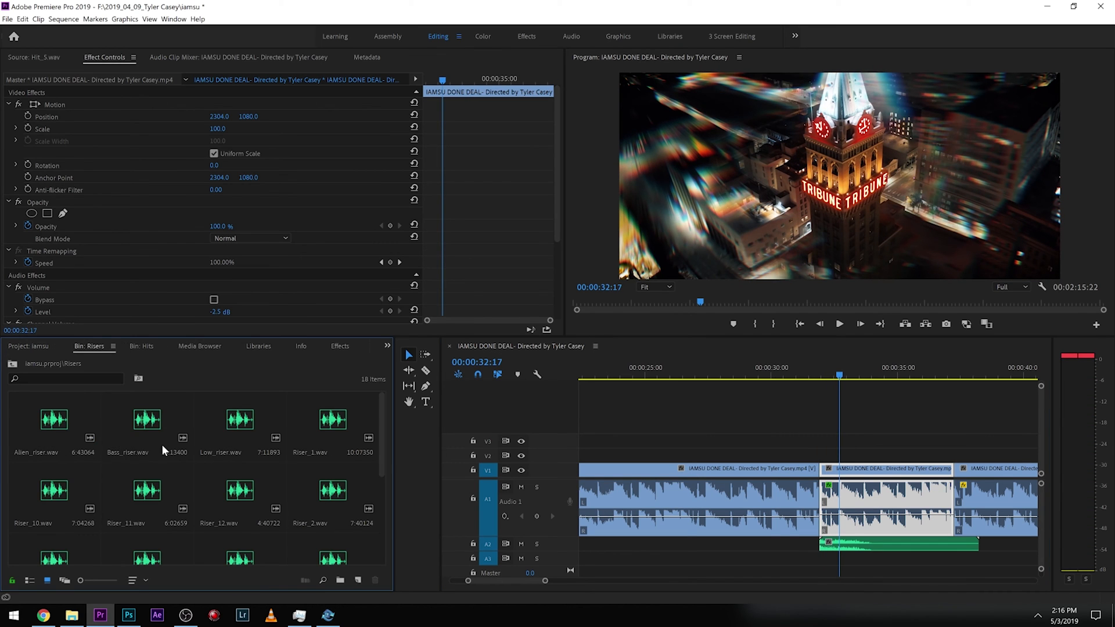
double_click(144, 428)
key("space")
key("i")
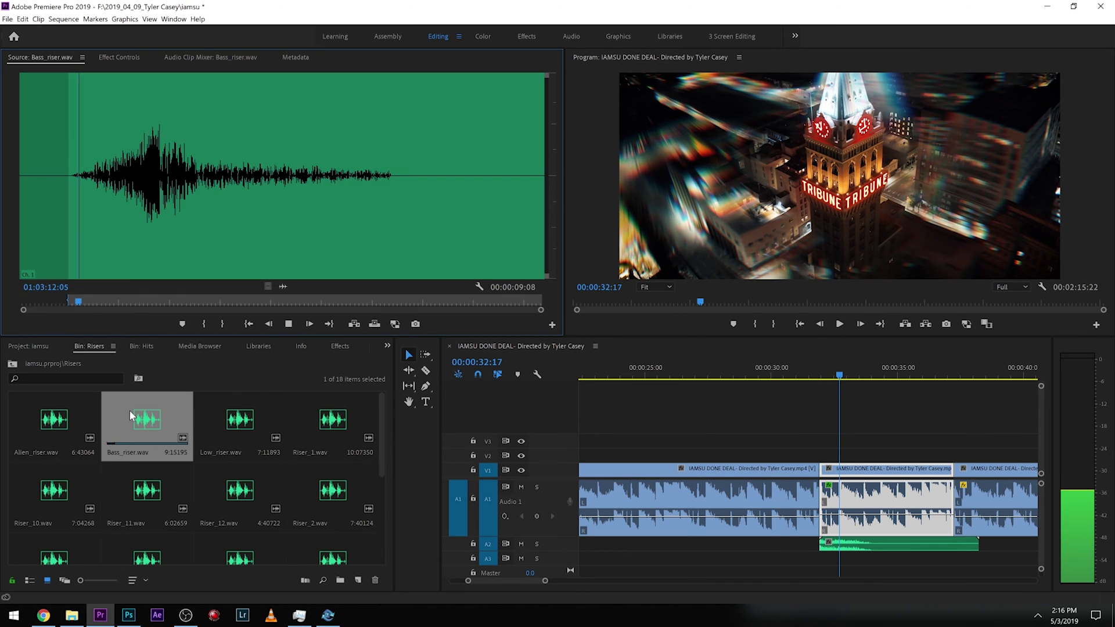
key("o")
key("space")
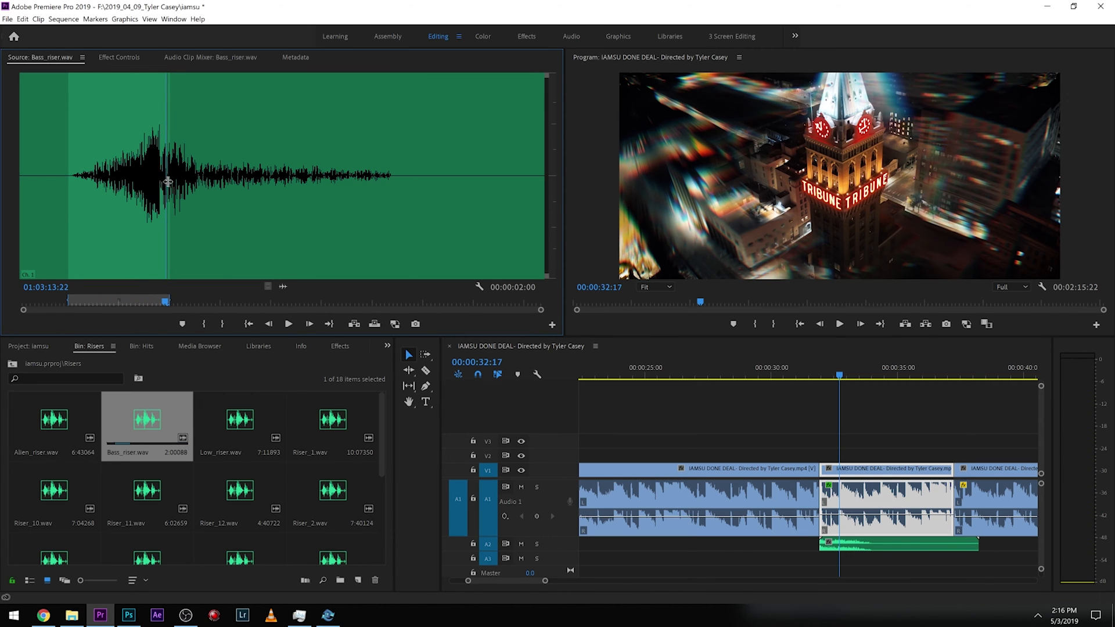
Place the Bass_riser range on track A3 ending at Hit_5, starting about 00:00:30, and play it back.
left_click_drag(285, 286, 778, 560)
left_click(776, 364)
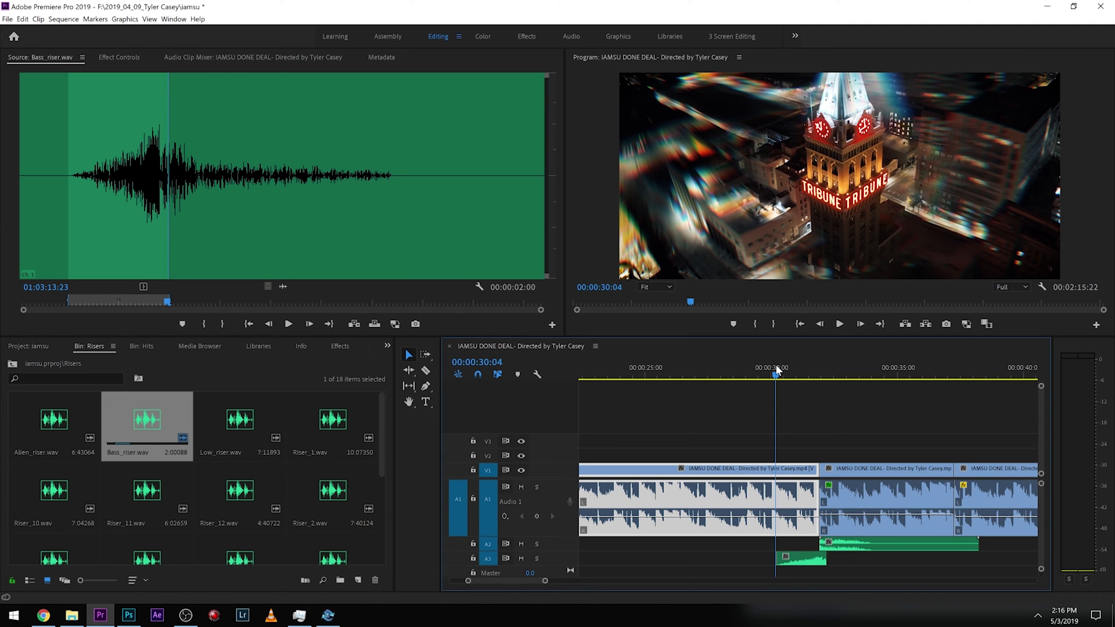
key("space")
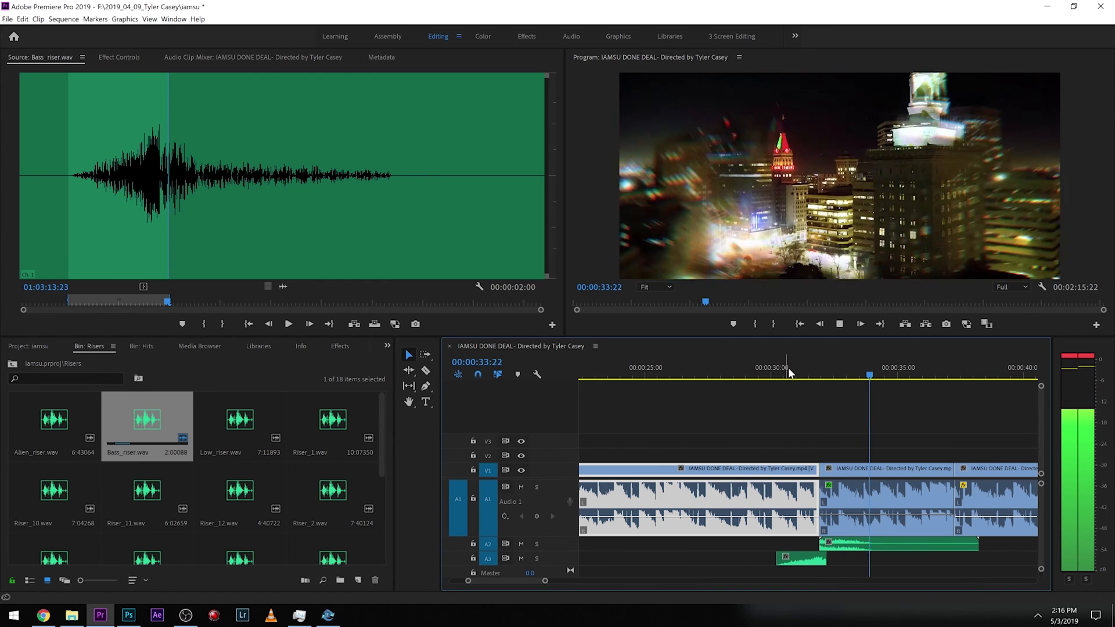
Move the middle video segment up onto track V2.
left_click(893, 468)
left_click_drag(921, 470, 922, 455)
Browse the Risers, Atmosphere and Ambience bins and preview Downtown2.wav.
scroll(210, 473, "down", 1)
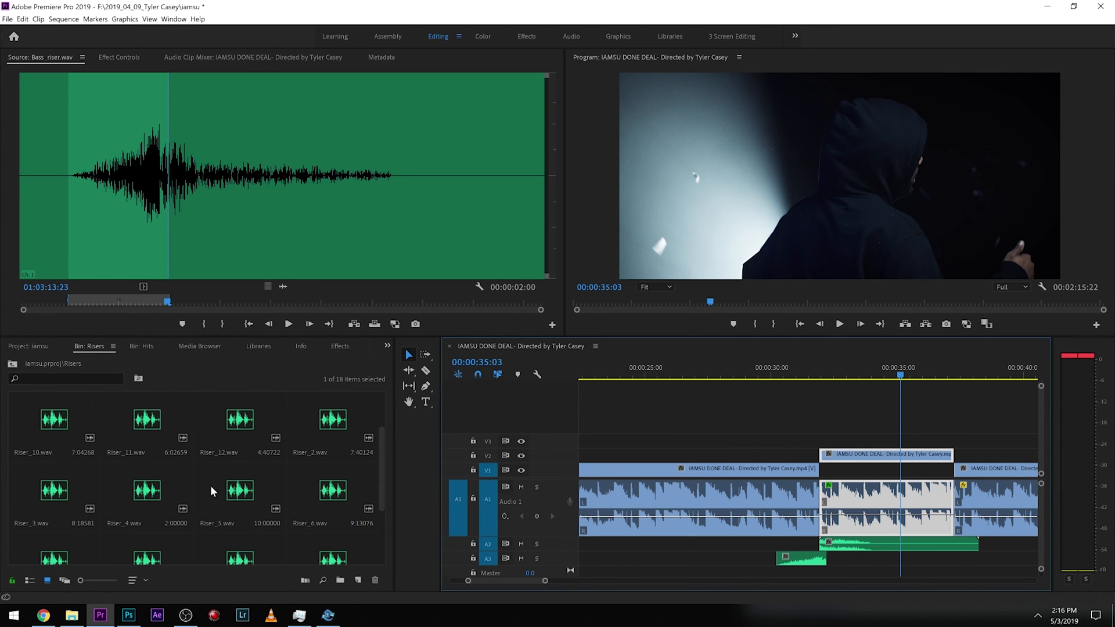
scroll(210, 492, "down", 2)
left_click(13, 364)
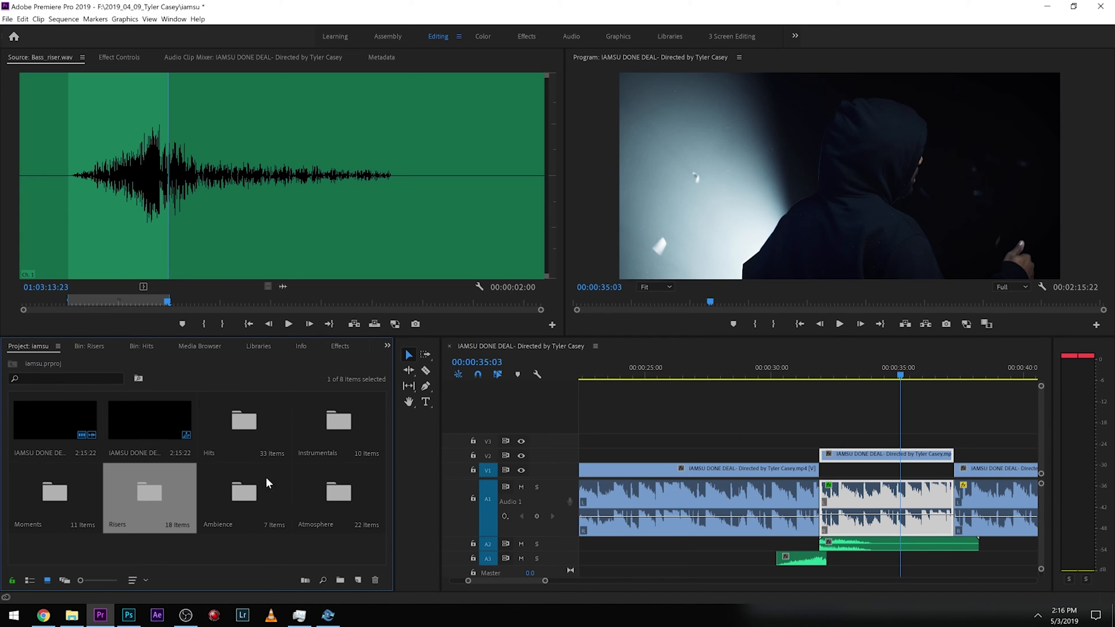
double_click(325, 488)
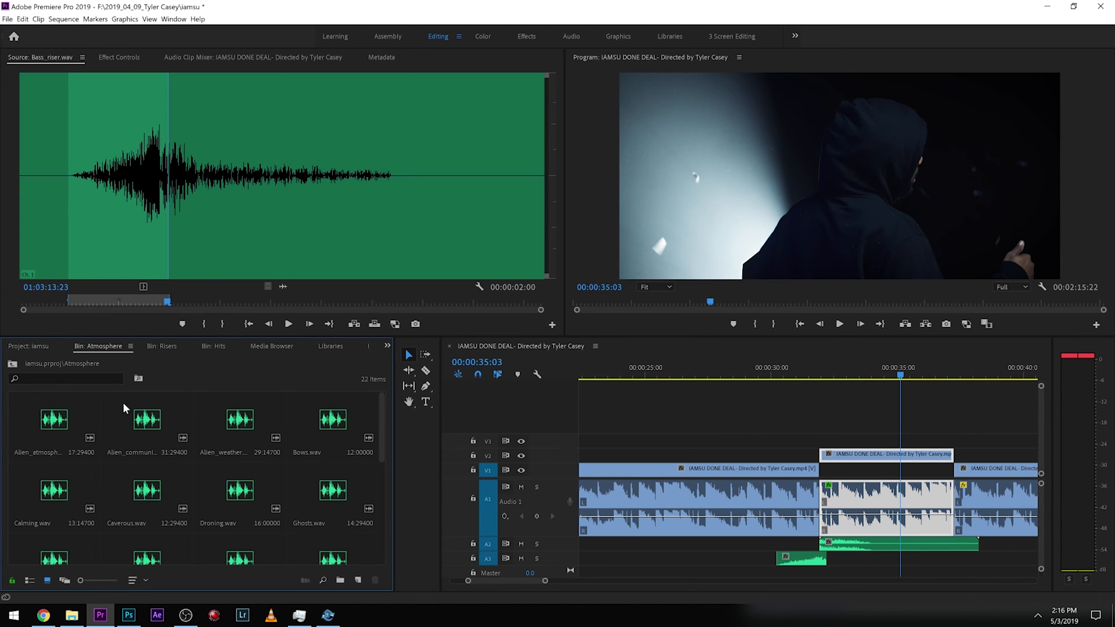
left_click(11, 364)
double_click(228, 493)
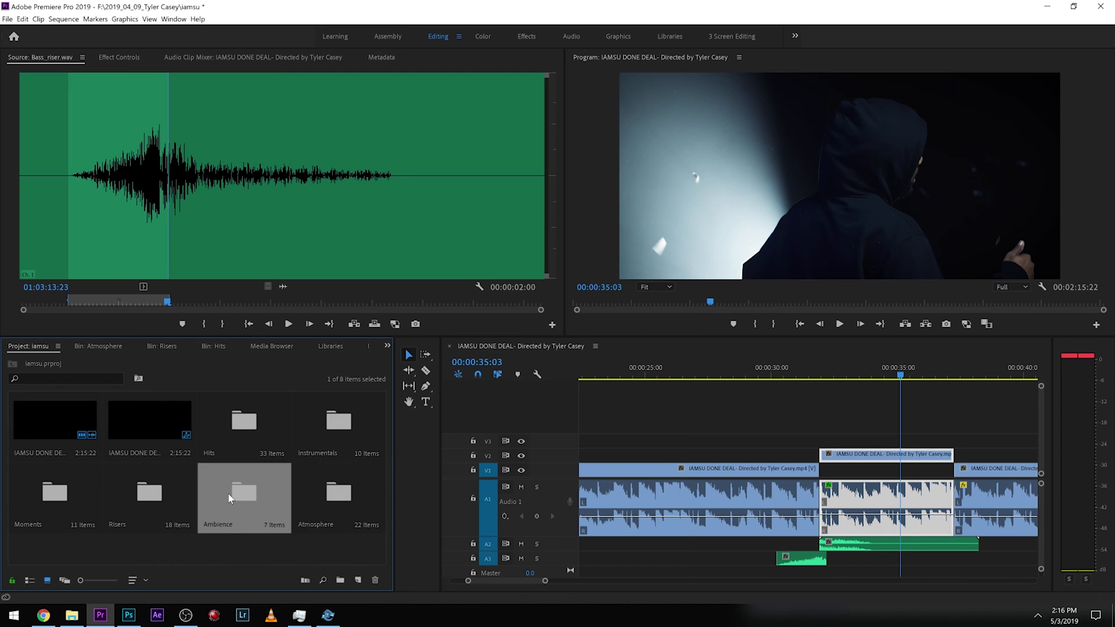
double_click(140, 424)
key("space")
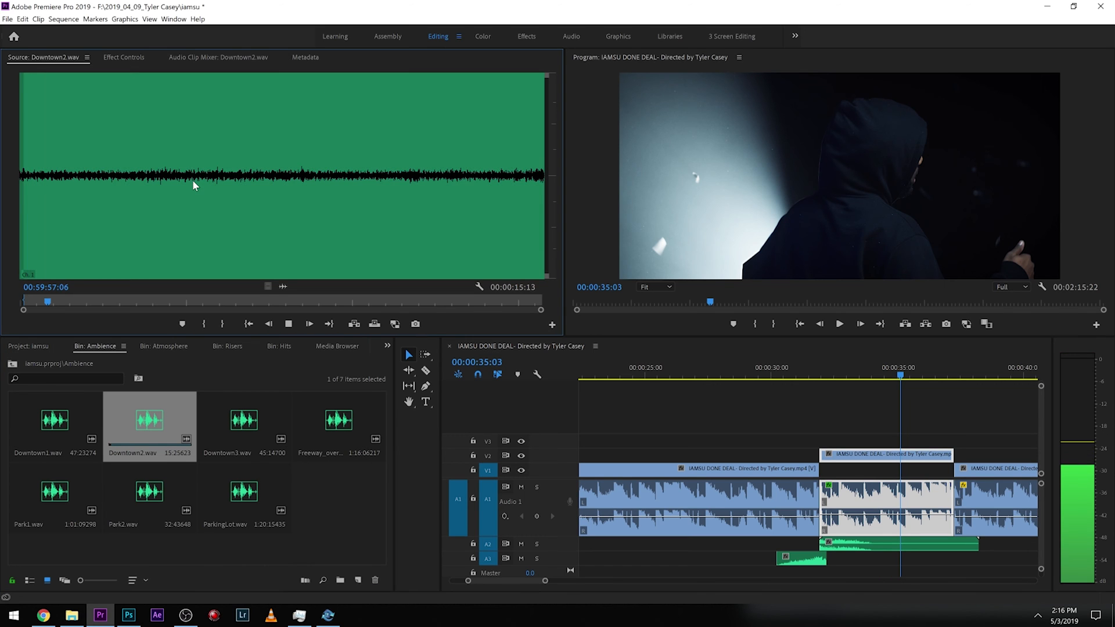
left_click(279, 323)
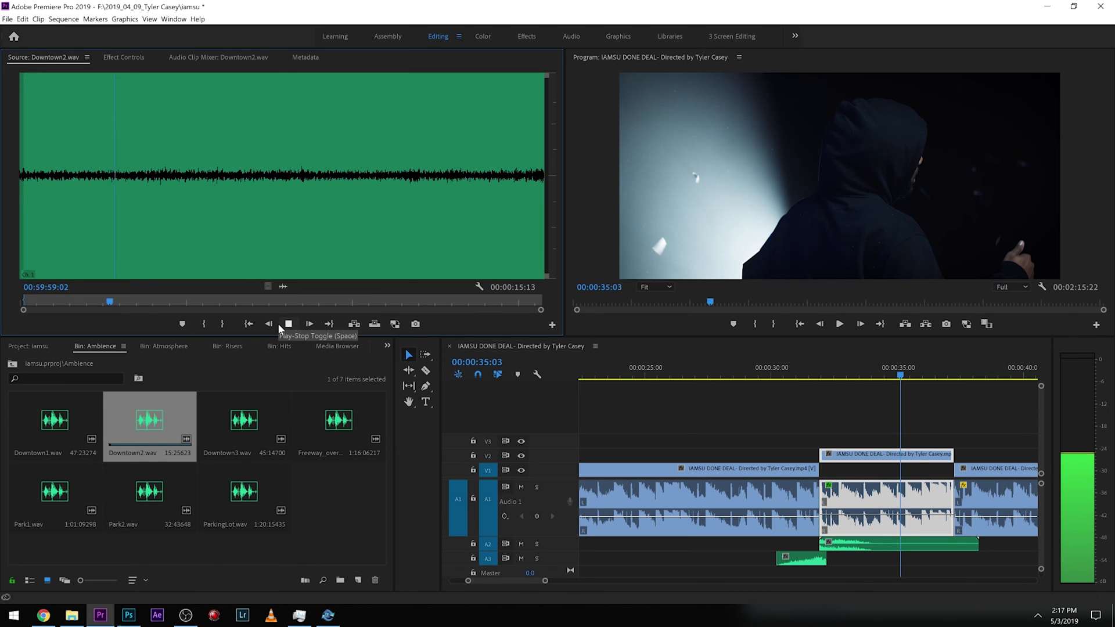
Preview Freeway_overpass.wav and mark an in/out range of about 4 seconds near its start.
double_click(326, 400)
key("space")
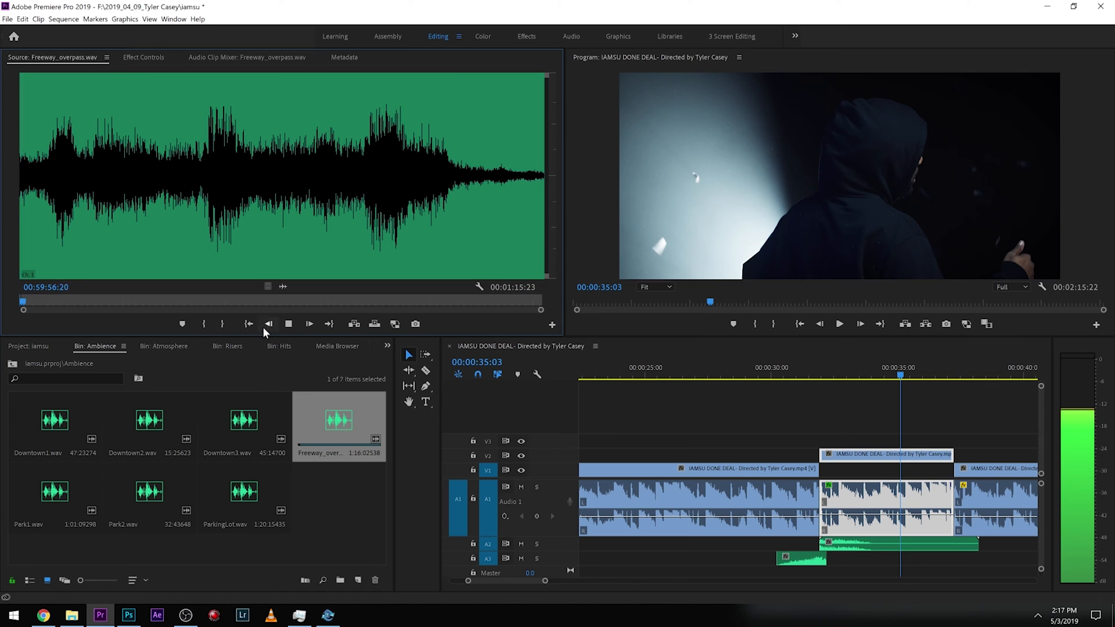
left_click(51, 176)
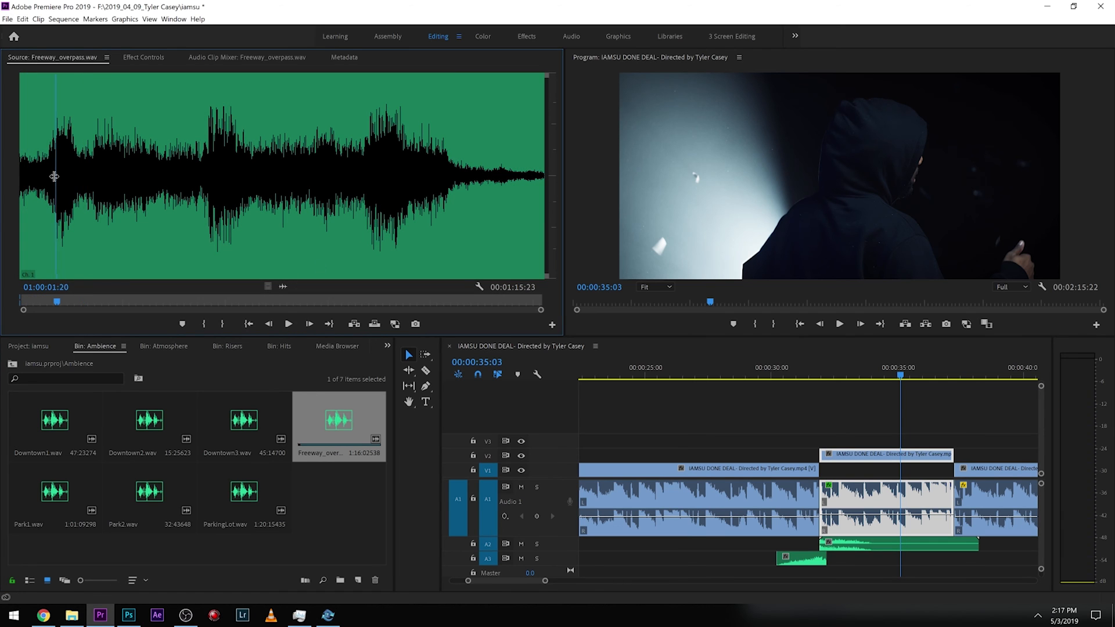
key("i")
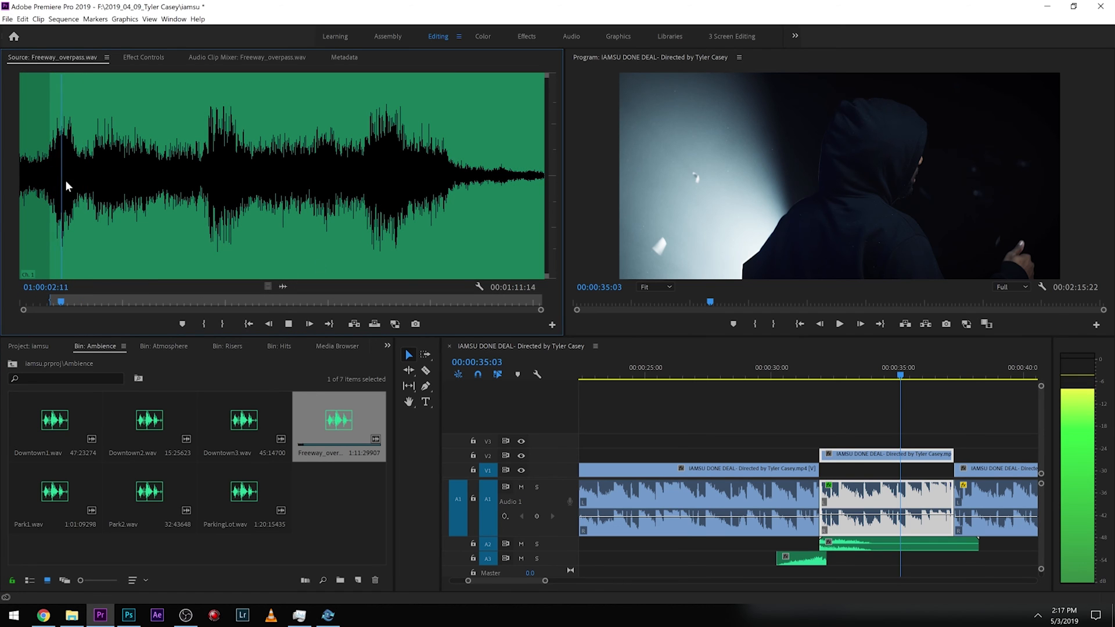
left_click(90, 180)
key("i")
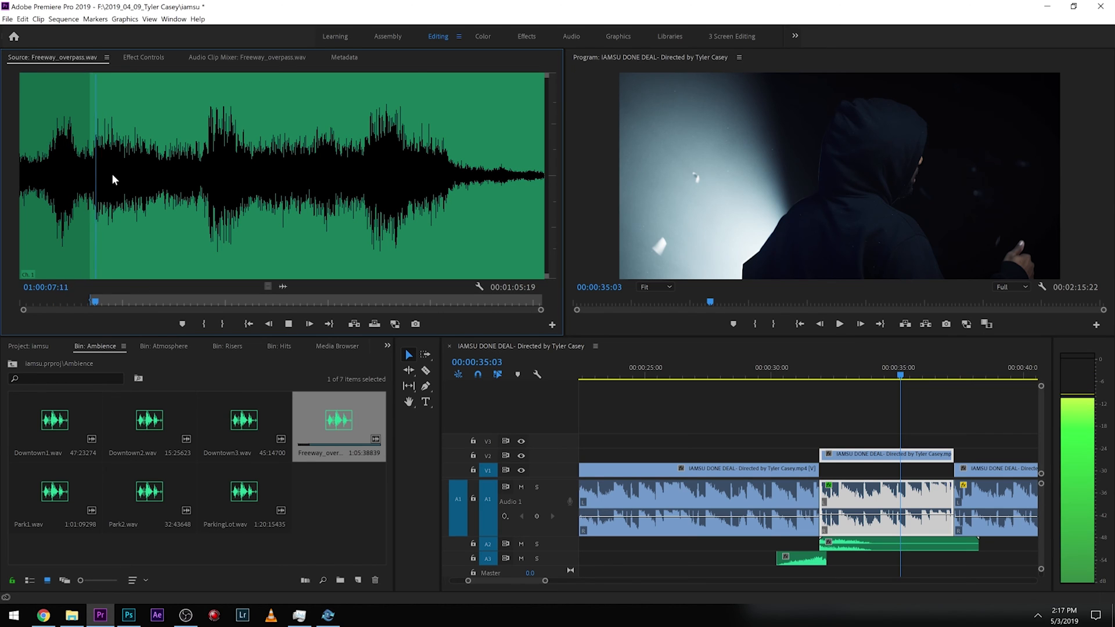
left_click(123, 178)
key("o")
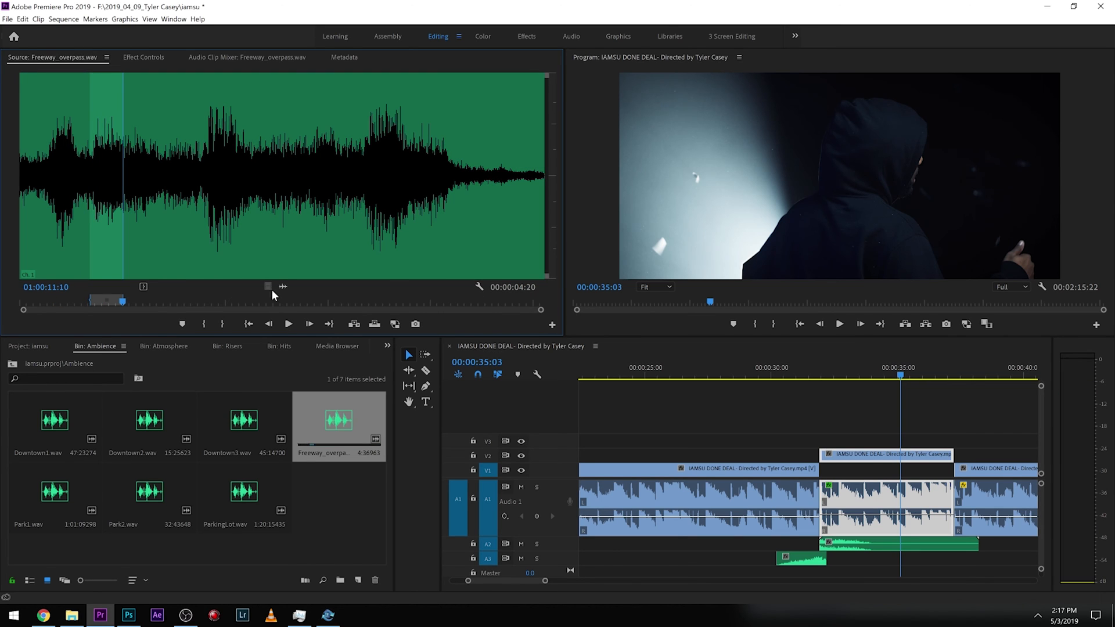
Place the Freeway_overpass range on a new track A4 at the cut near 00:00:32 and trim its end to about 00:00:34.5.
left_click_drag(897, 505, 838, 558)
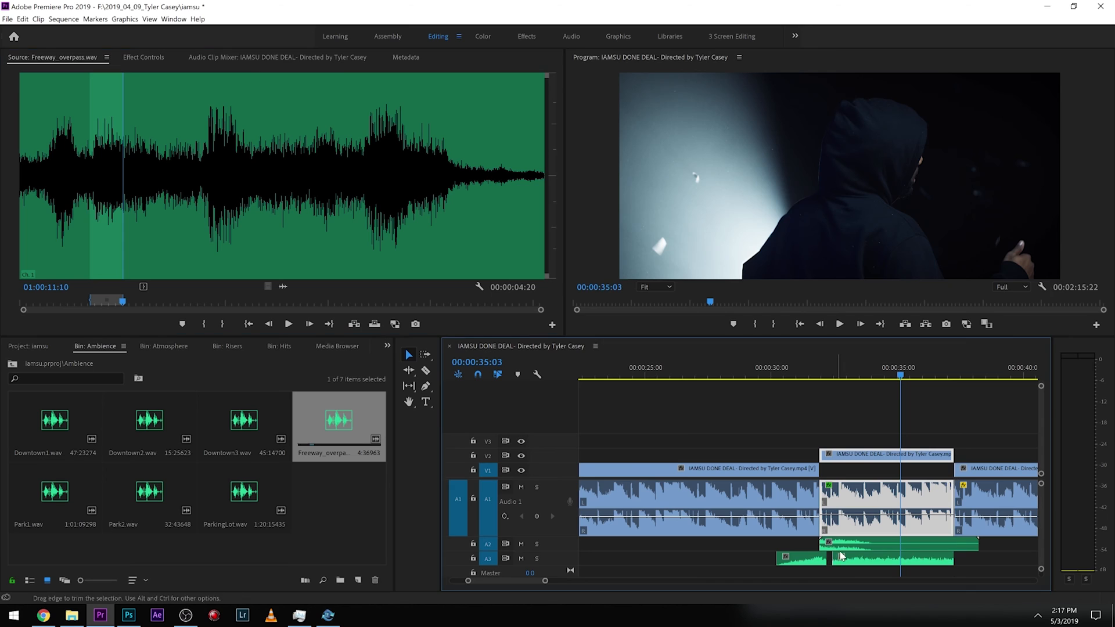
key("grave")
key("space")
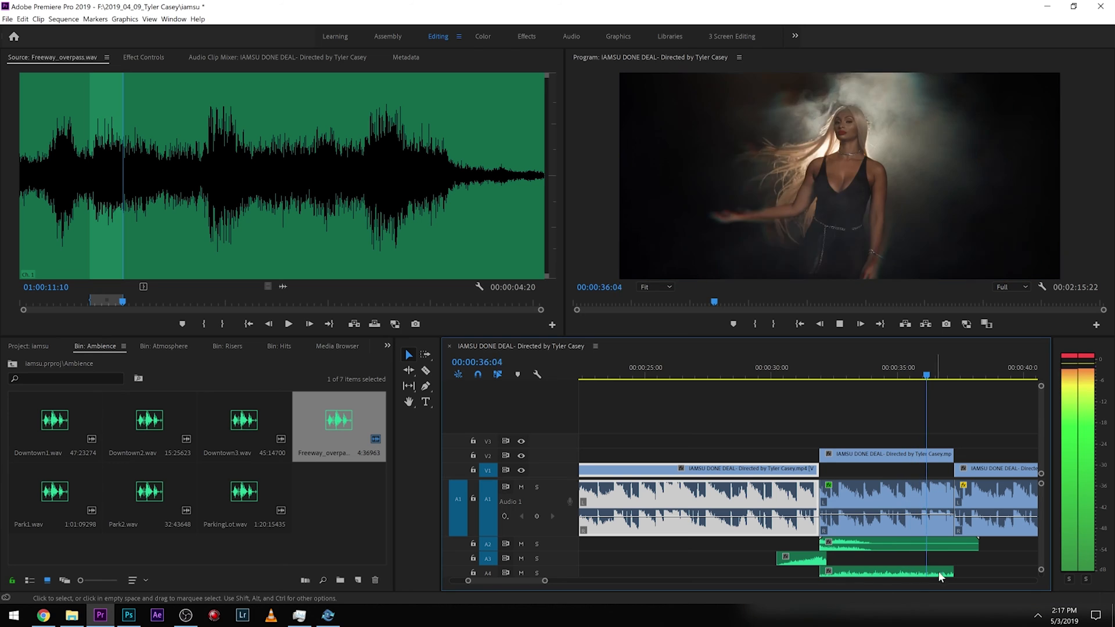
left_click_drag(945, 572, 888, 572)
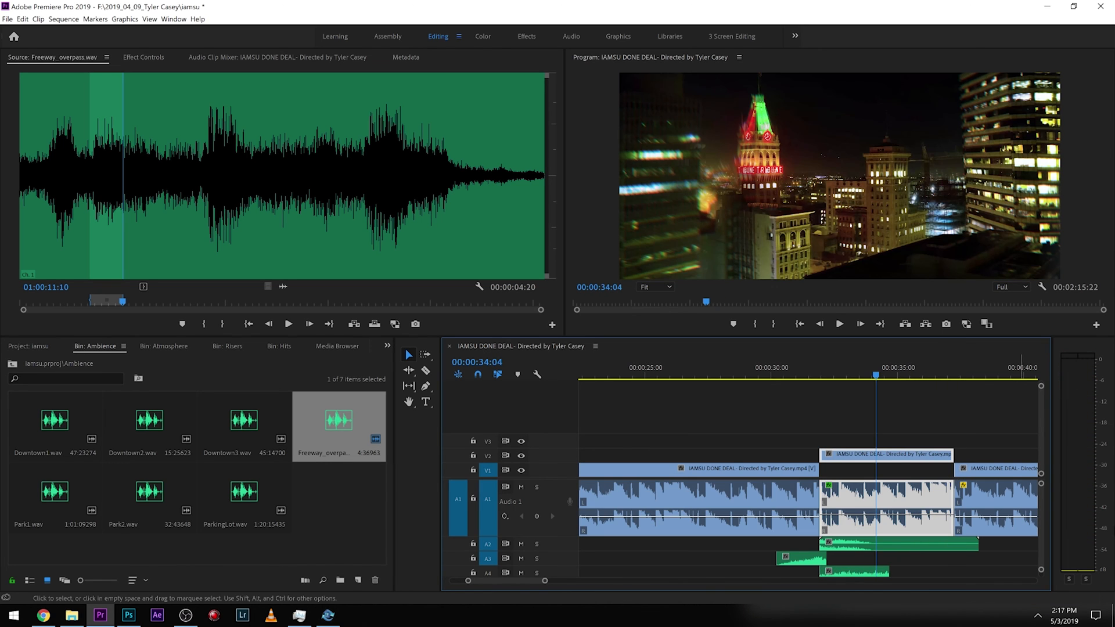
Split the middle clip at about 00:00:34 and delete the Lowpass effect from the second part.
left_click(883, 495)
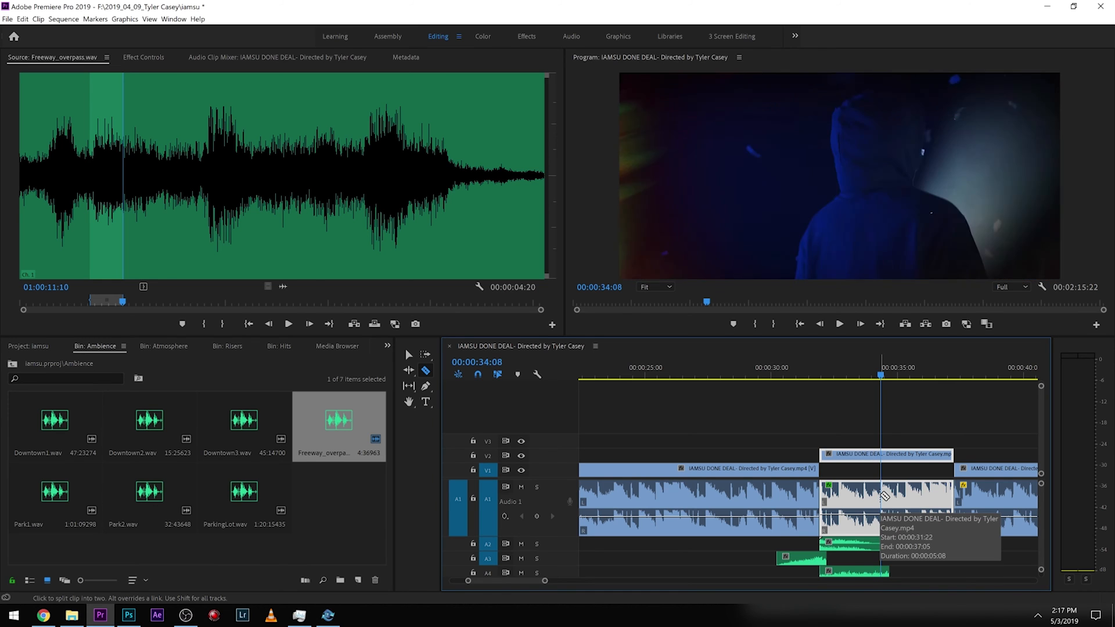
key("v")
left_click(897, 503)
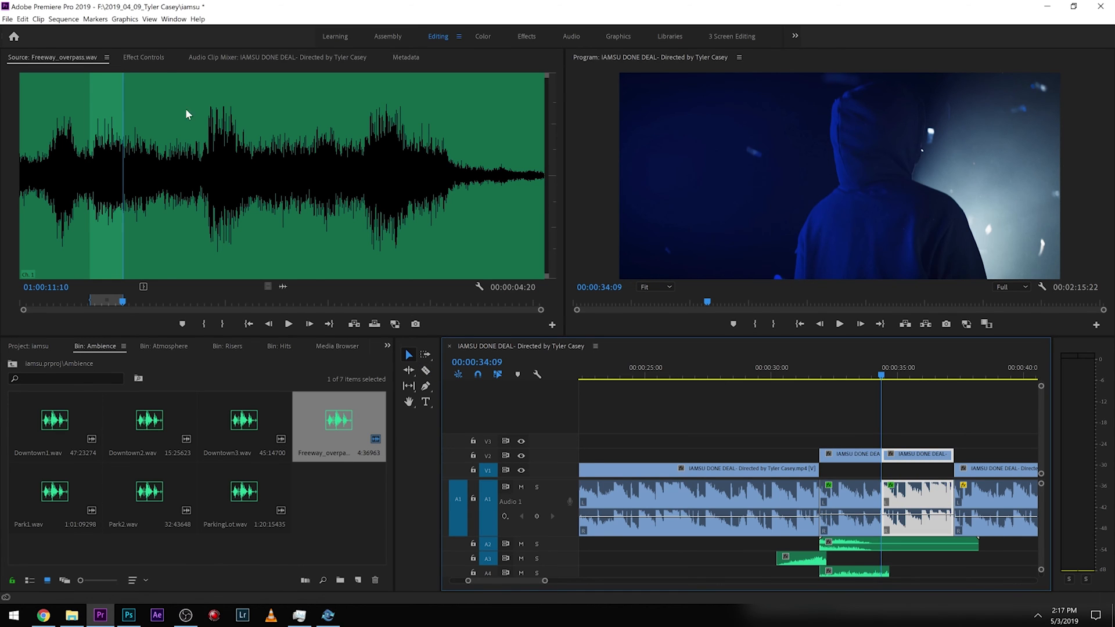
left_click(144, 57)
scroll(93, 279, "down", 5)
left_click(44, 255)
key("Delete")
Apply default transitions at the split point, then delete the video transition on V2.
right_click(875, 494)
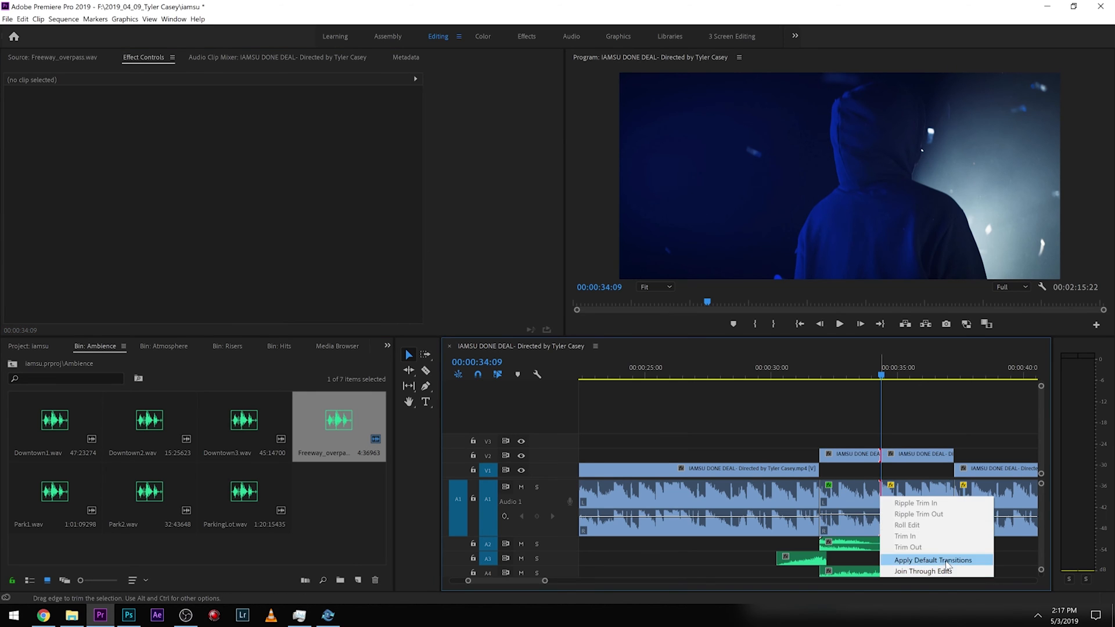
left_click(906, 563)
left_click_drag(891, 502, 883, 510)
left_click(889, 457)
key("Delete")
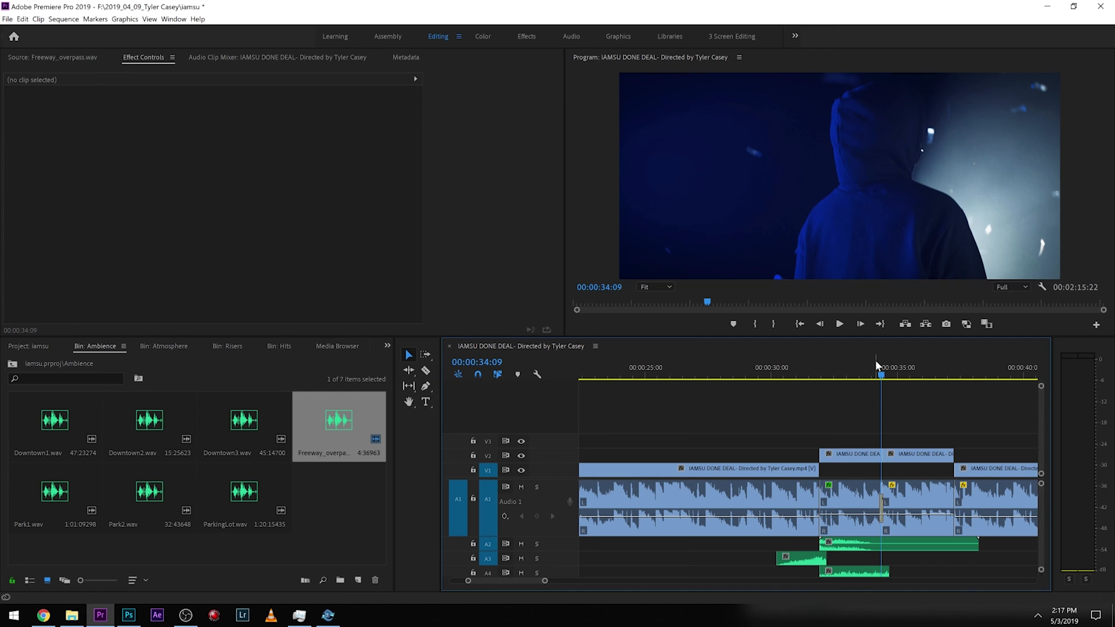
Play back the sequence from just before the split.
left_click(871, 366)
key("space")
left_click(864, 365)
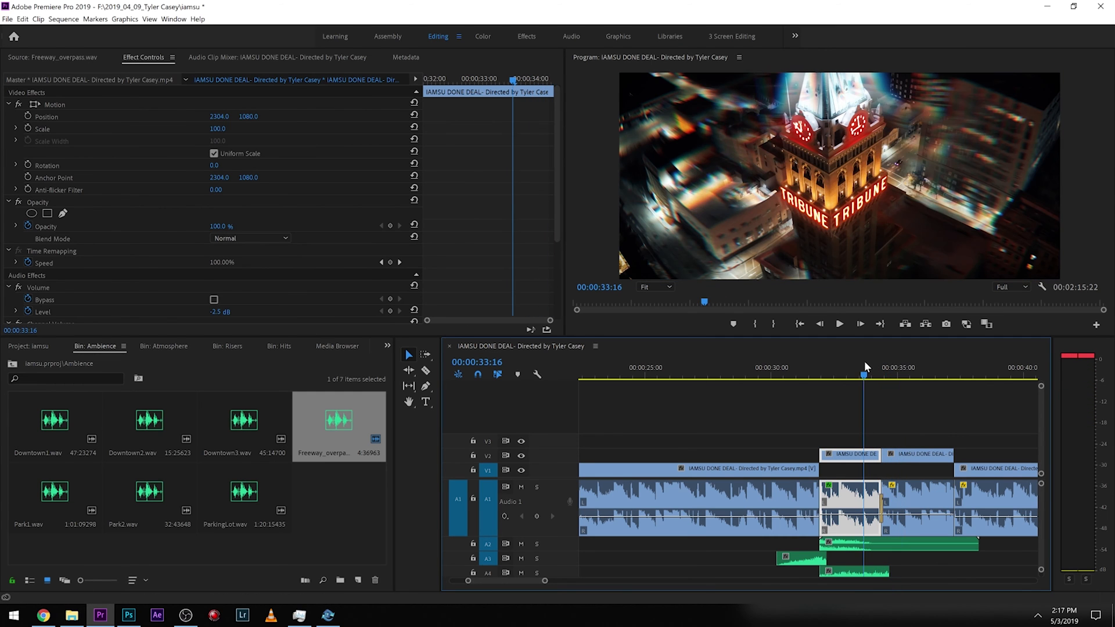
Open Riser_8.wav from the Risers bin, mark an in/out range, and place it on track A3 at about 00:00:33.5.
left_click(12, 365)
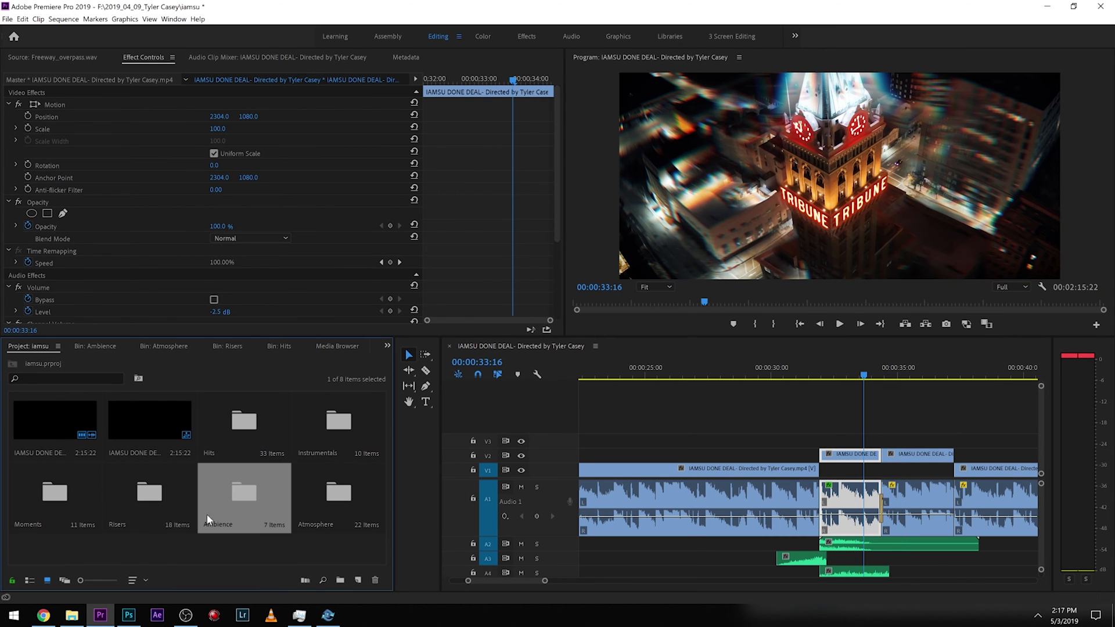
double_click(138, 491)
double_click(141, 455)
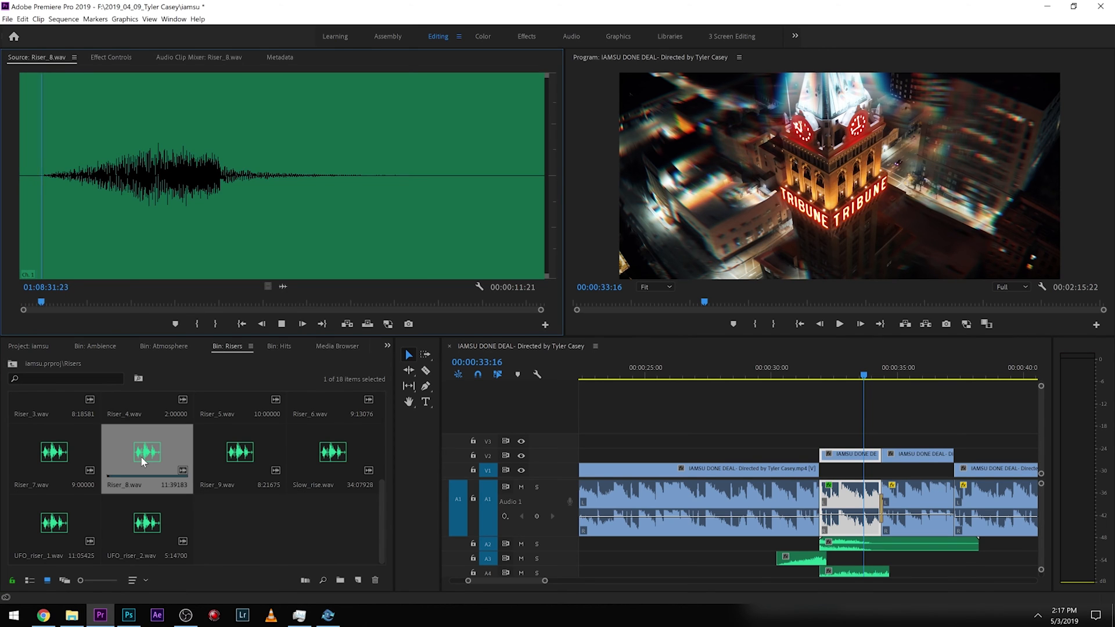
key("space")
key("i")
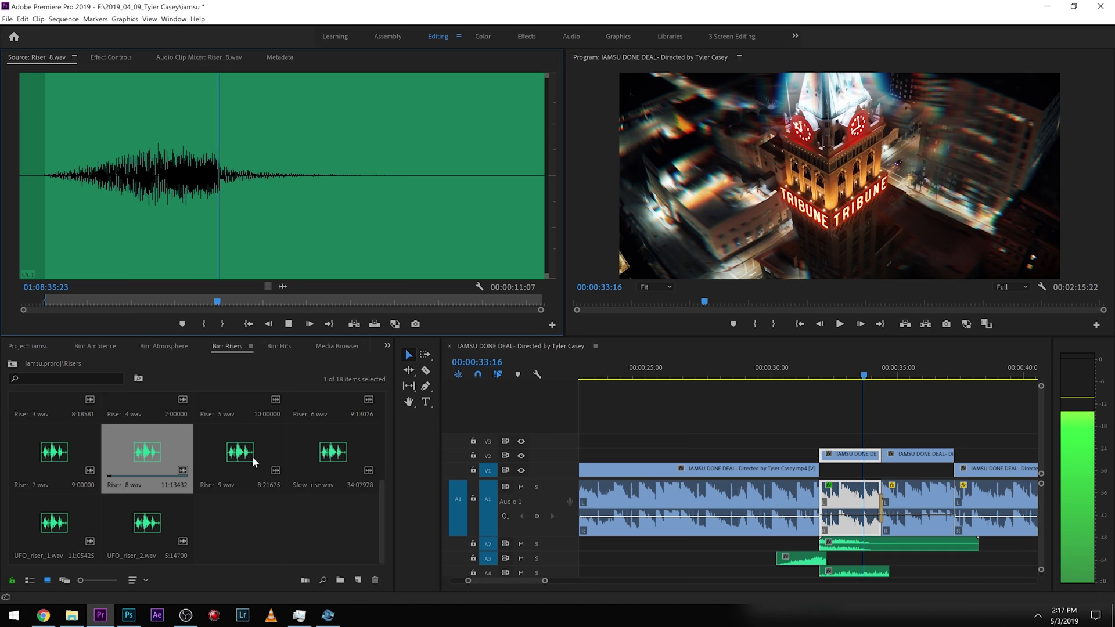
key("o")
key("space")
left_click_drag(282, 286, 855, 562)
Rate-stretch the riser on A3 shorter so it ends at about 00:00:34.5.
key("r")
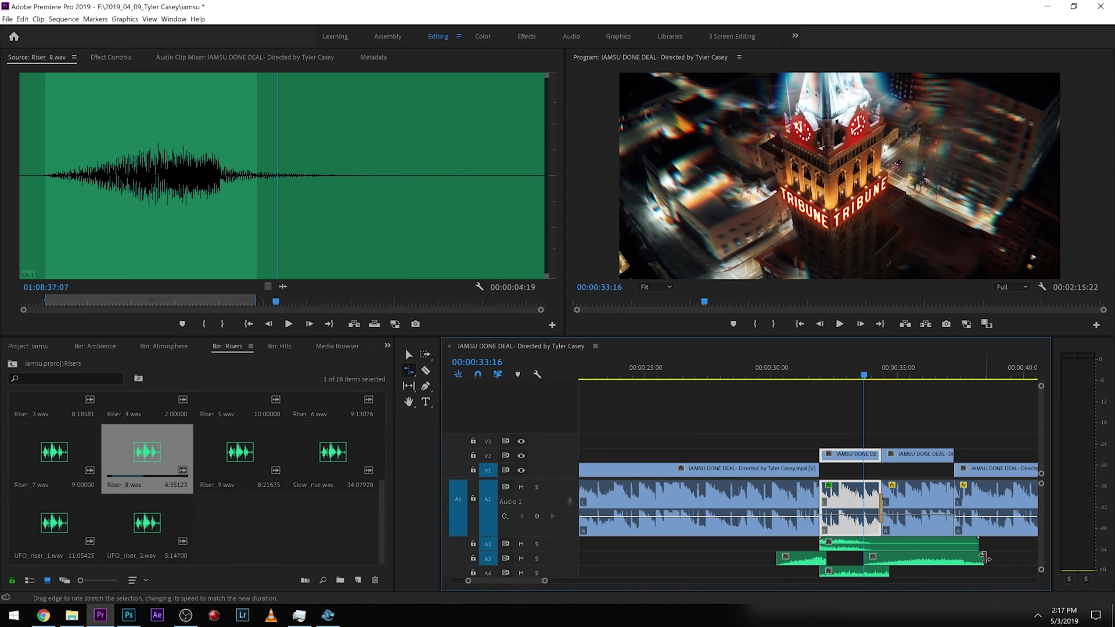
left_click_drag(981, 558, 882, 560)
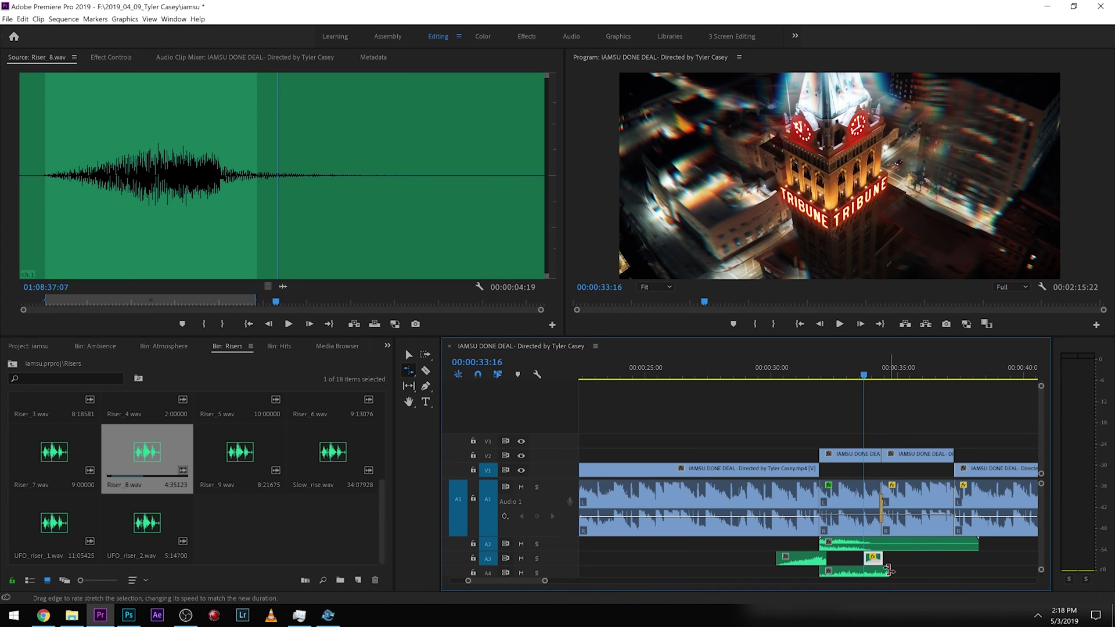
Play back the riser over the cut from just before it.
key("space")
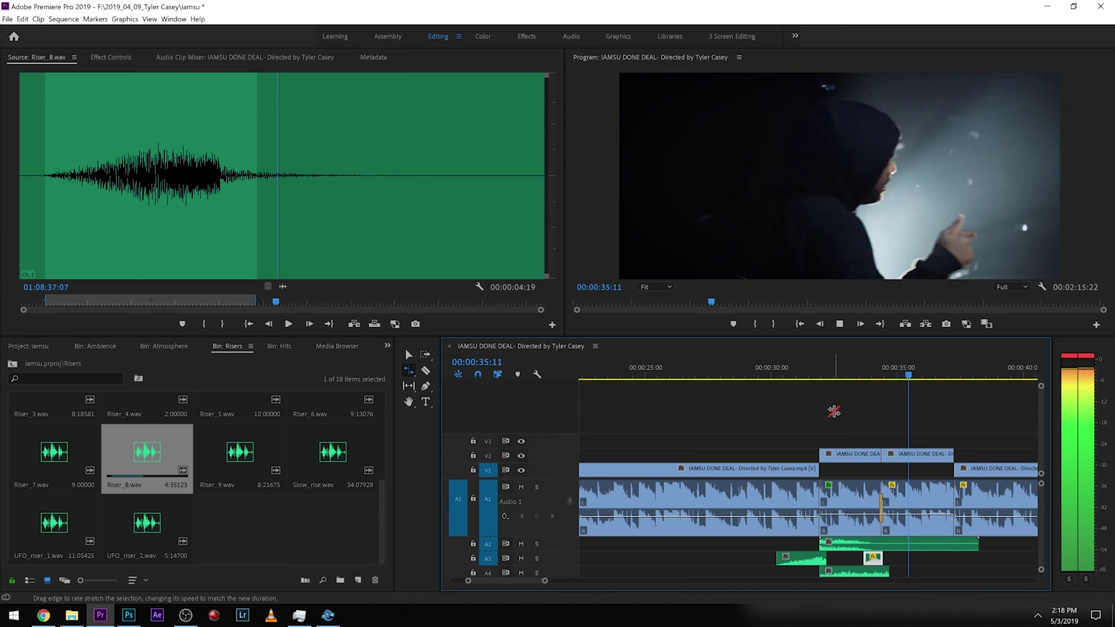
key("space")
left_click(770, 374)
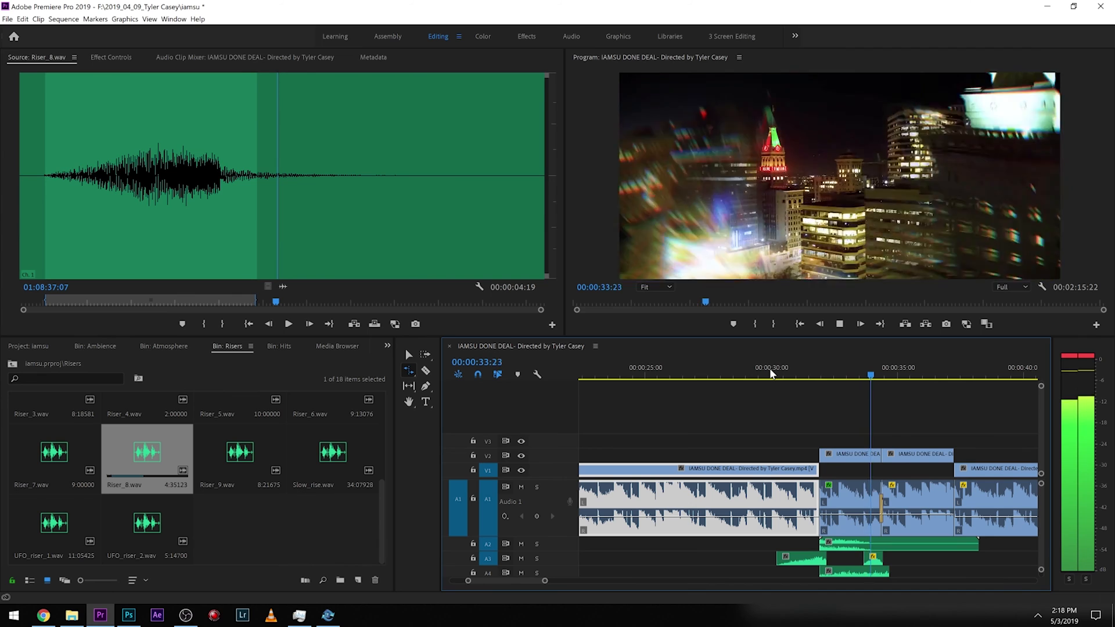
left_click(833, 367)
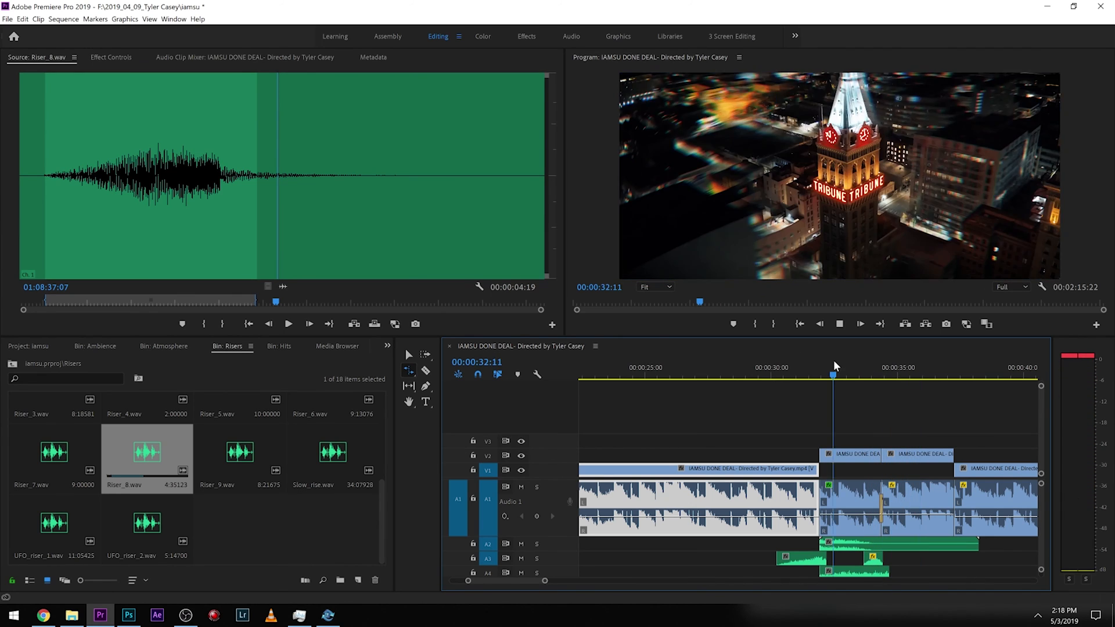
scroll(1042, 503, "down", 3)
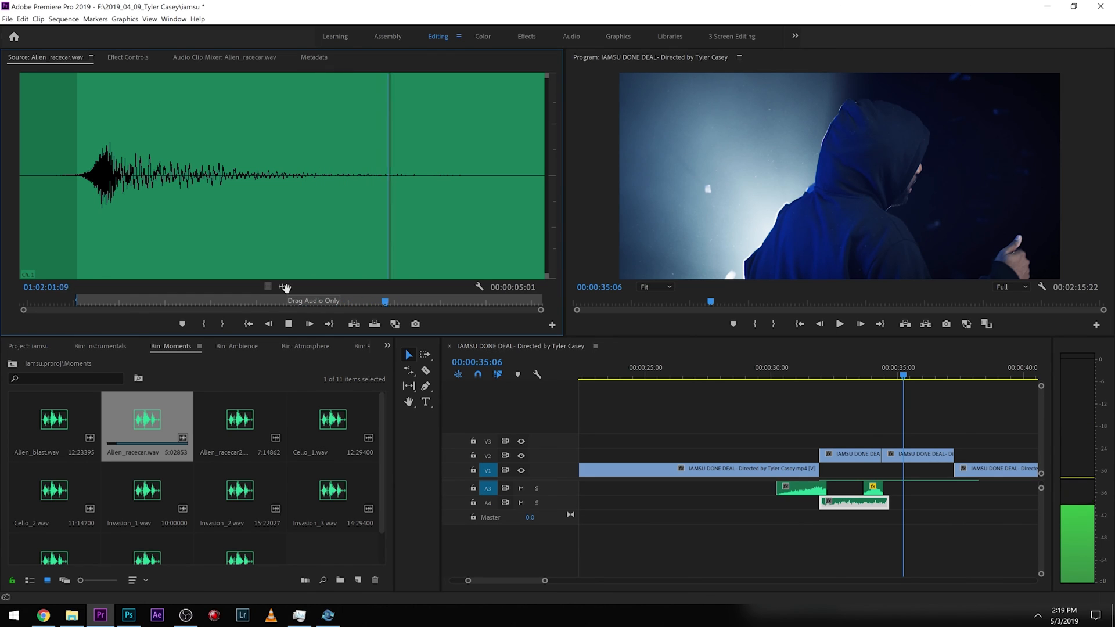
key("o")
left_click_drag(285, 287, 838, 540)
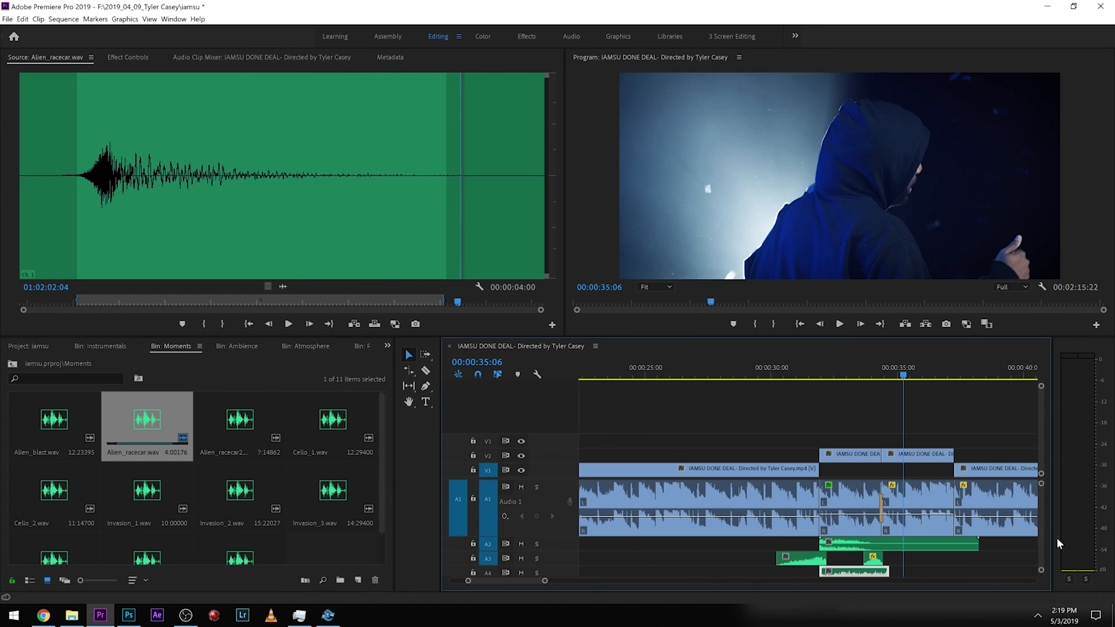
scroll(1037, 541, "down", 3)
key("t")
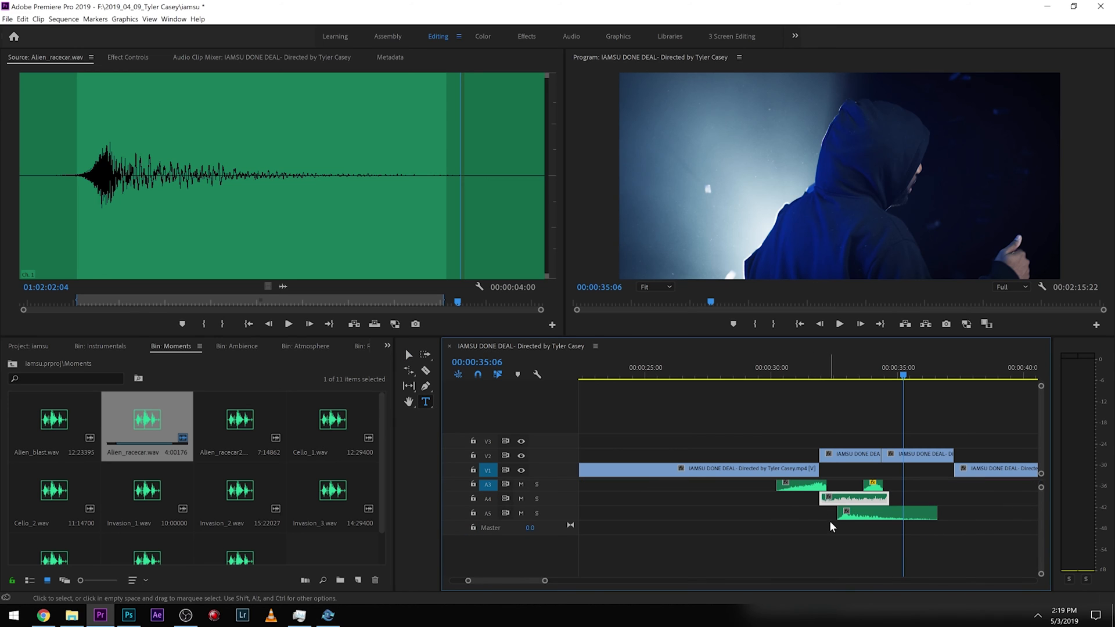
left_click_drag(837, 512, 784, 512)
key("v")
left_click_drag(816, 373, 788, 373)
left_click_drag(810, 516, 871, 519)
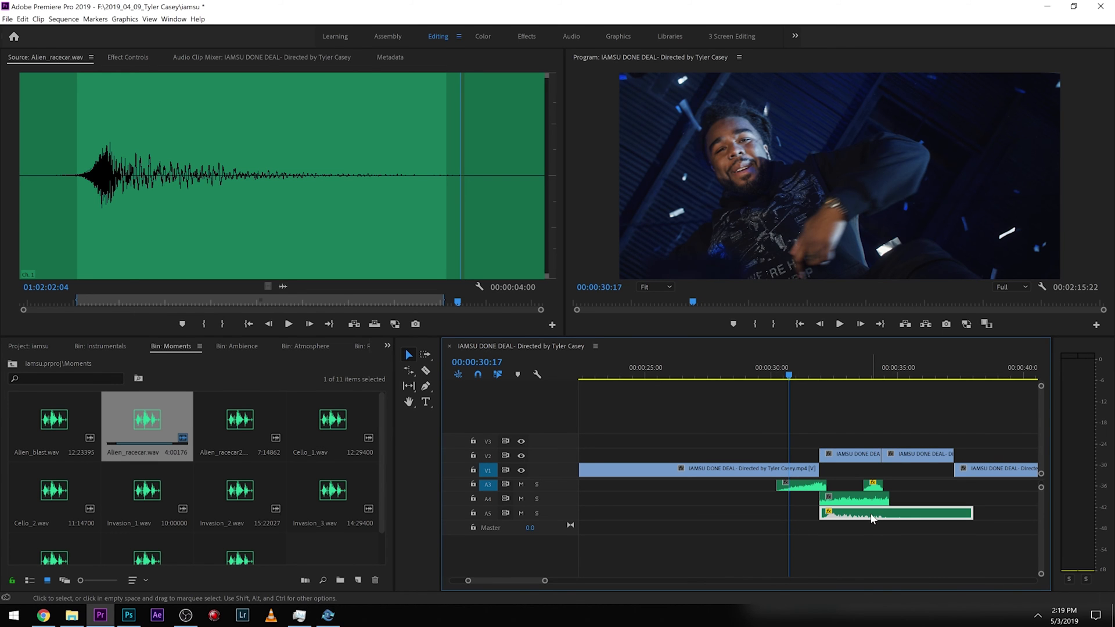
key("space")
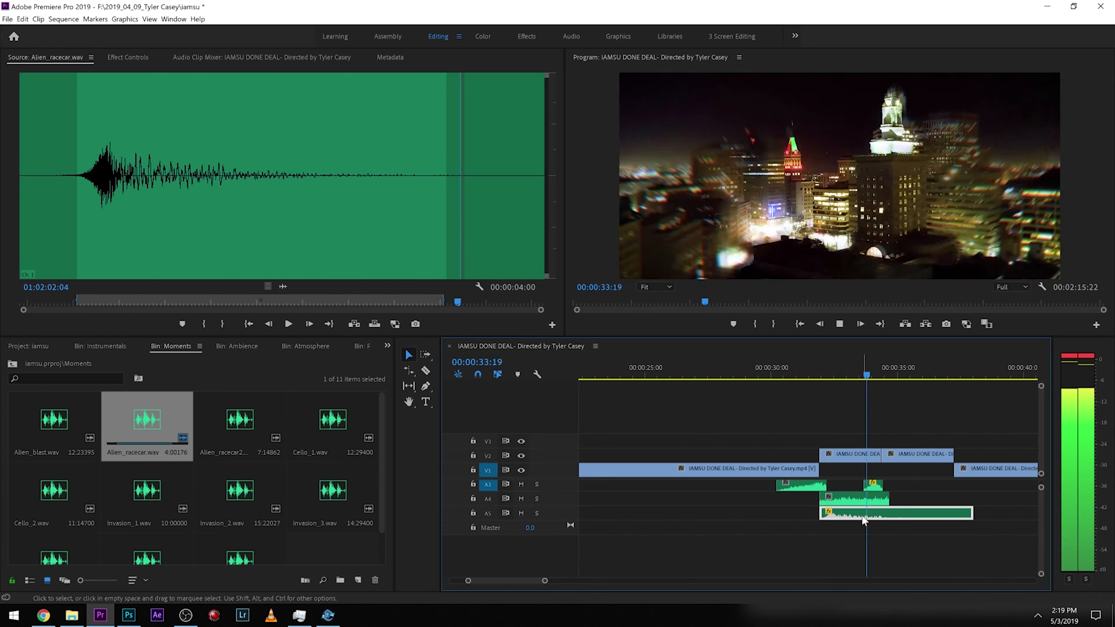
key("space")
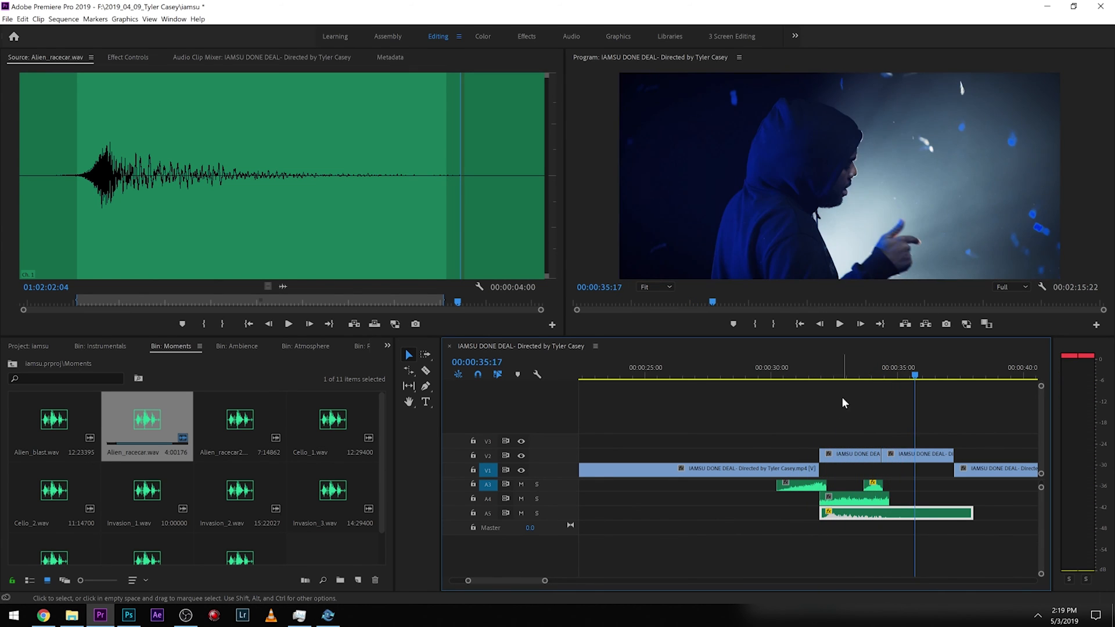
key("Delete")
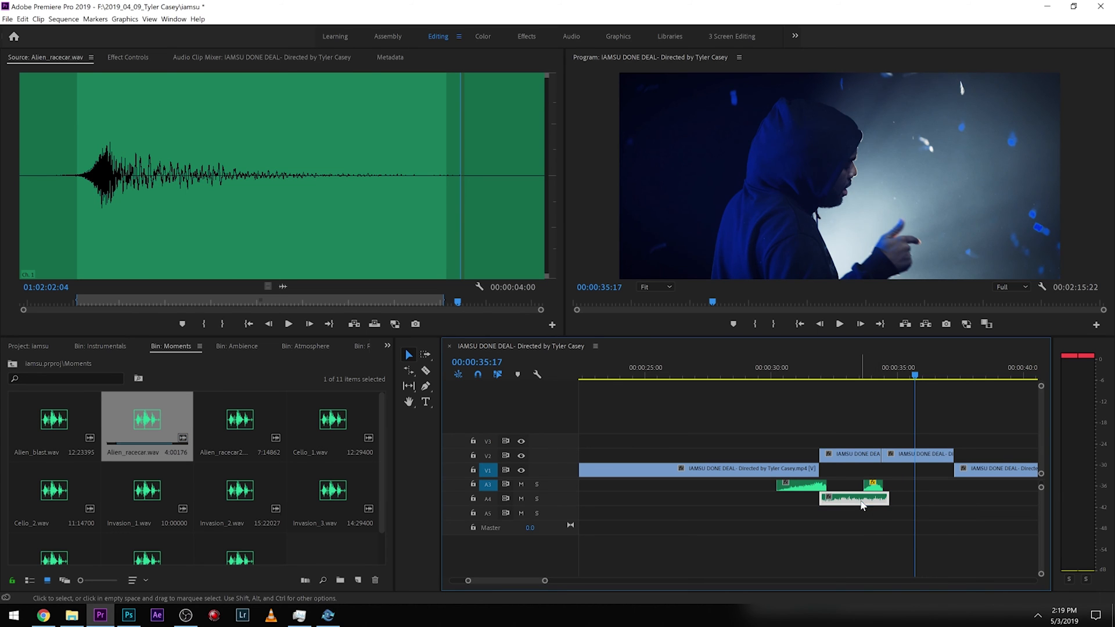
Extend the end of the Freeway_overpass clip on A4 to about 00:00:36 and play it back.
left_click_drag(888, 498, 930, 498)
left_click_drag(827, 376, 821, 377)
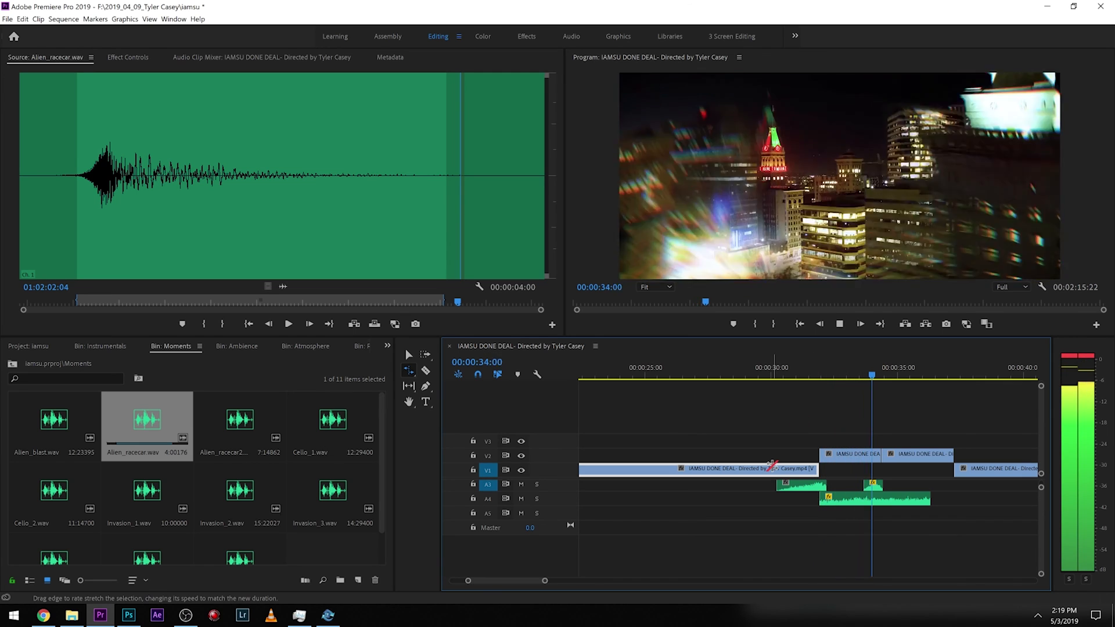
key("space")
key("v")
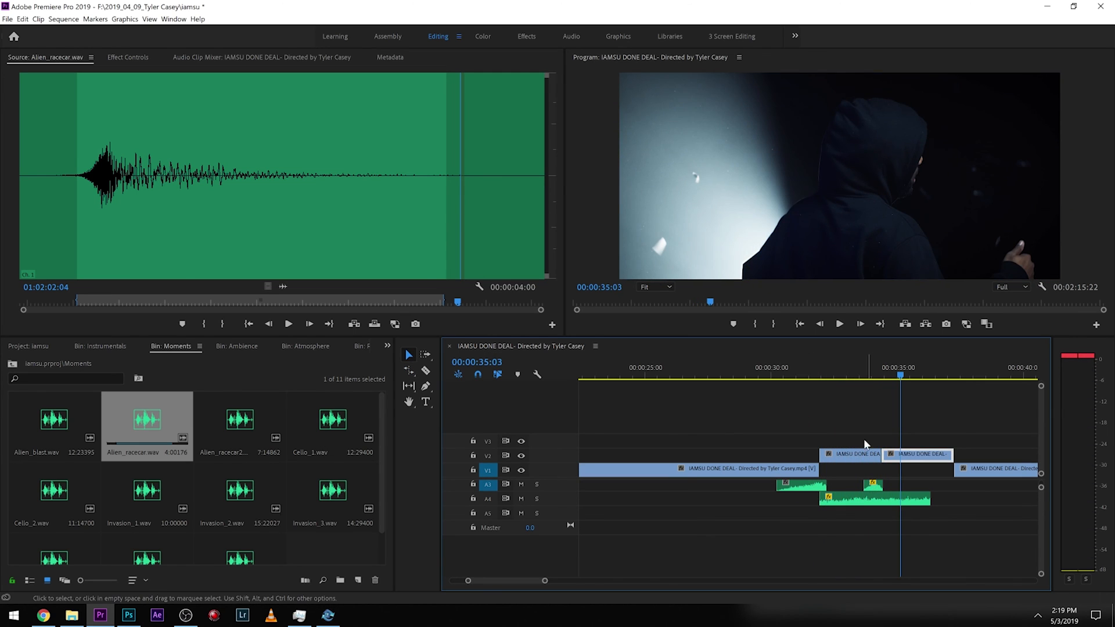
Rate-stretch the riser's start earlier to about 00:00:32.5 and save the project.
left_click(862, 378)
key("space")
key("r")
key("space")
left_click_drag(864, 485, 825, 483)
left_click(811, 378)
key("ctrl+s")
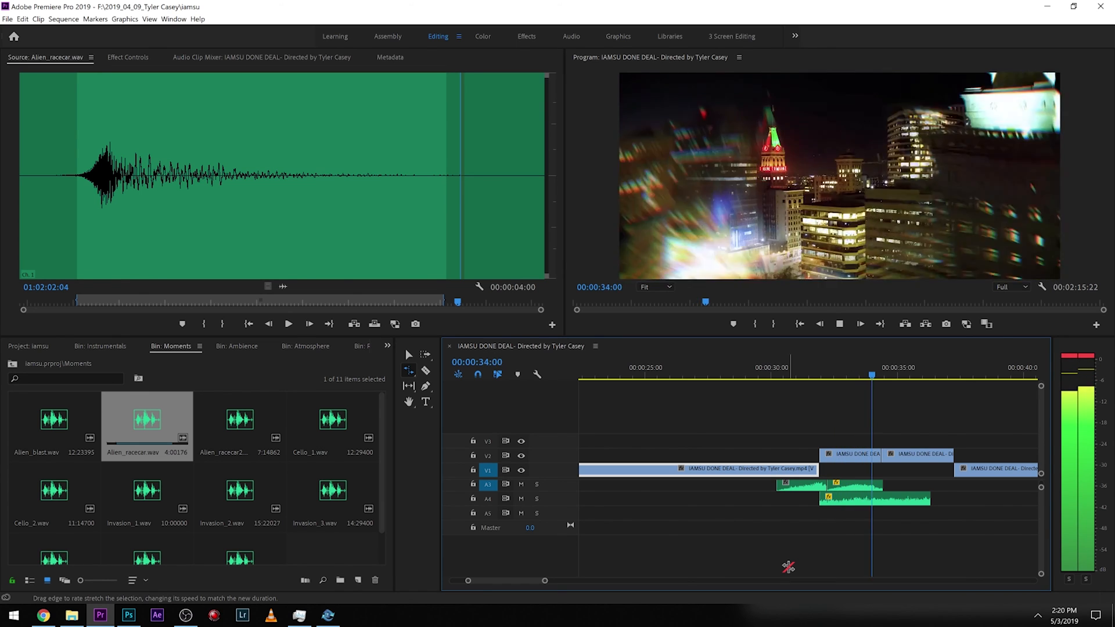
Move the riser later so it ends at about 00:00:35 and play back the cut.
key("v")
left_click_drag(865, 486, 875, 489)
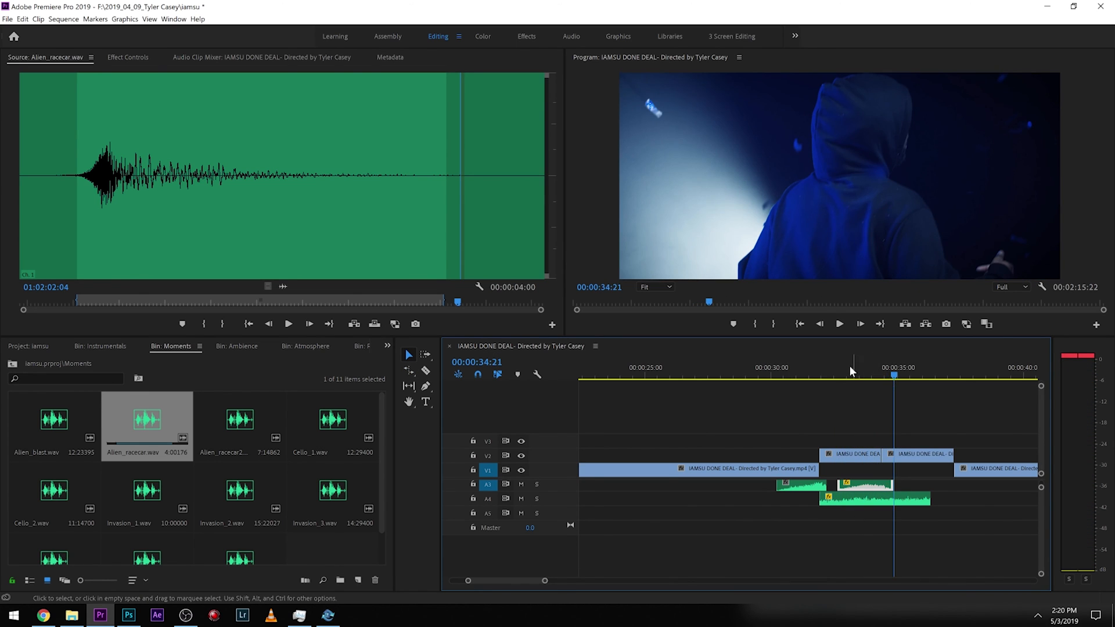
left_click(828, 371)
key("space")
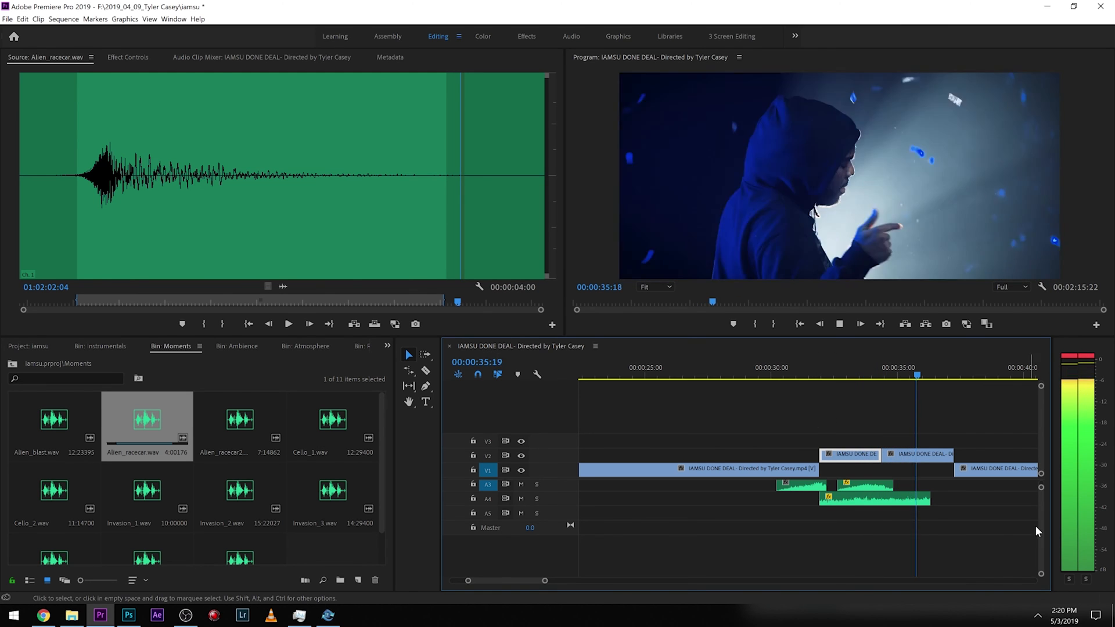
key("space")
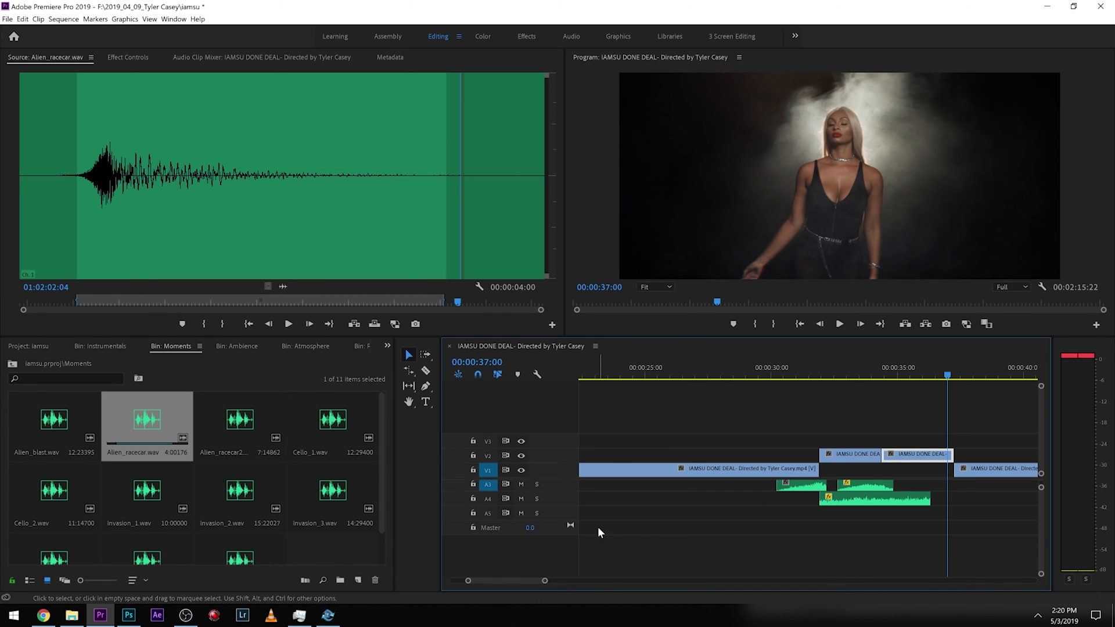
Expand track A4 and add Level keyframes on the Freeway_overpass clip, setting the end keyframe to -18.9 dB.
double_click(571, 506)
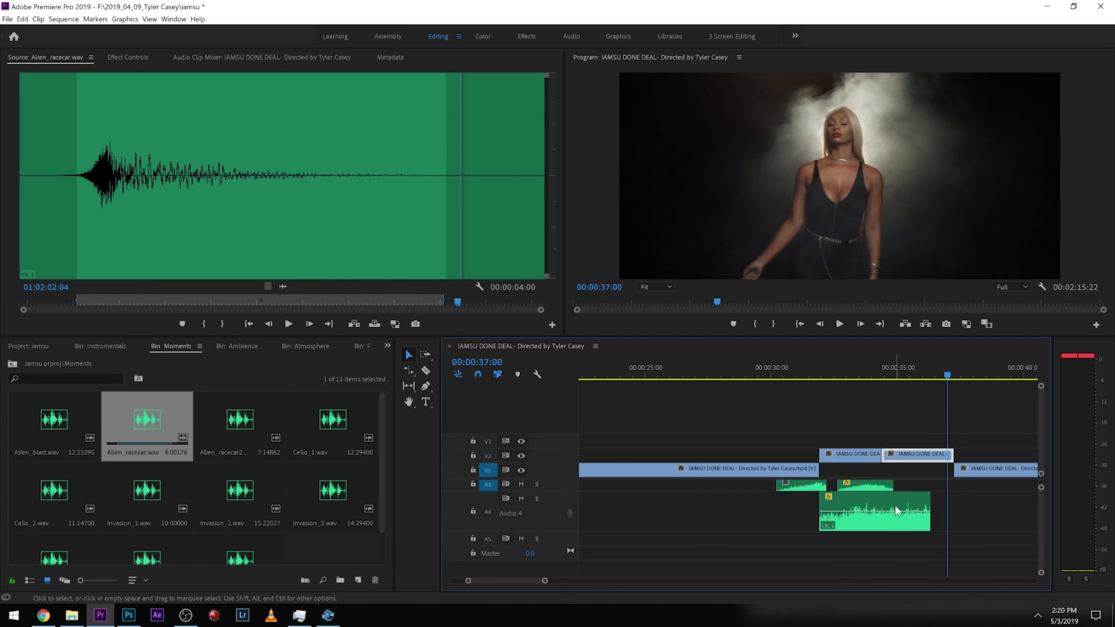
left_click(899, 518)
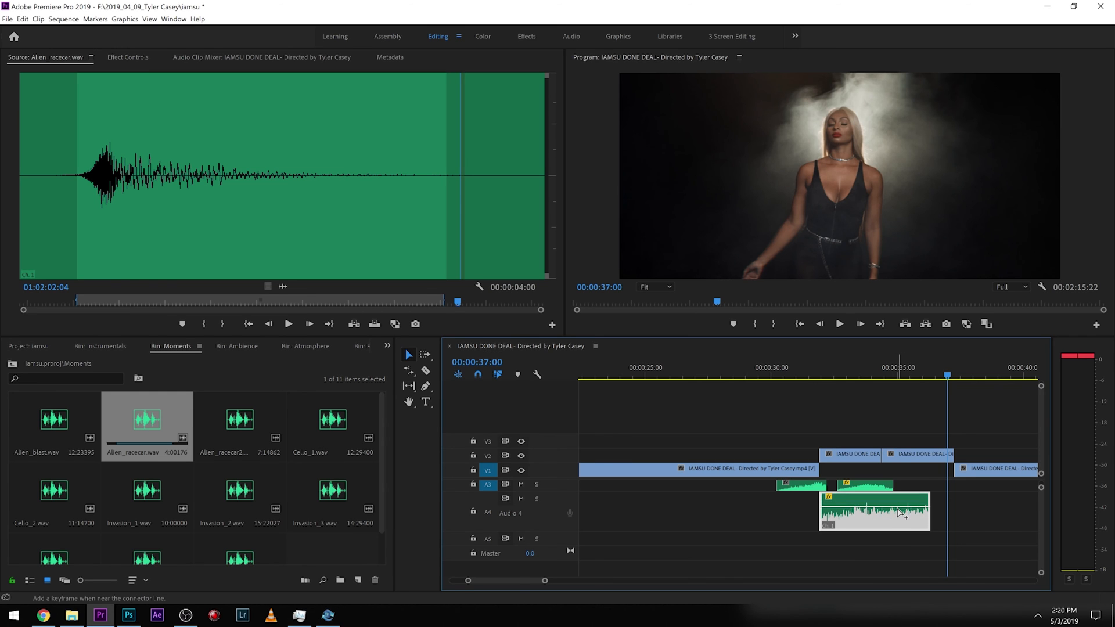
left_click(141, 53)
left_click_drag(453, 80, 424, 81)
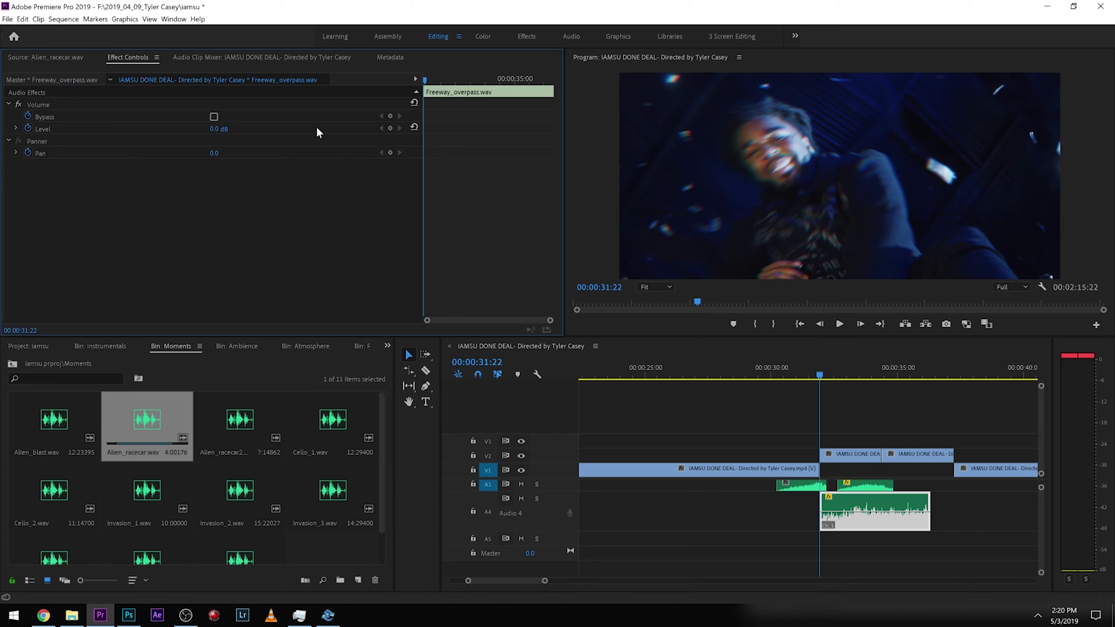
left_click(387, 129)
left_click_drag(425, 80, 546, 102)
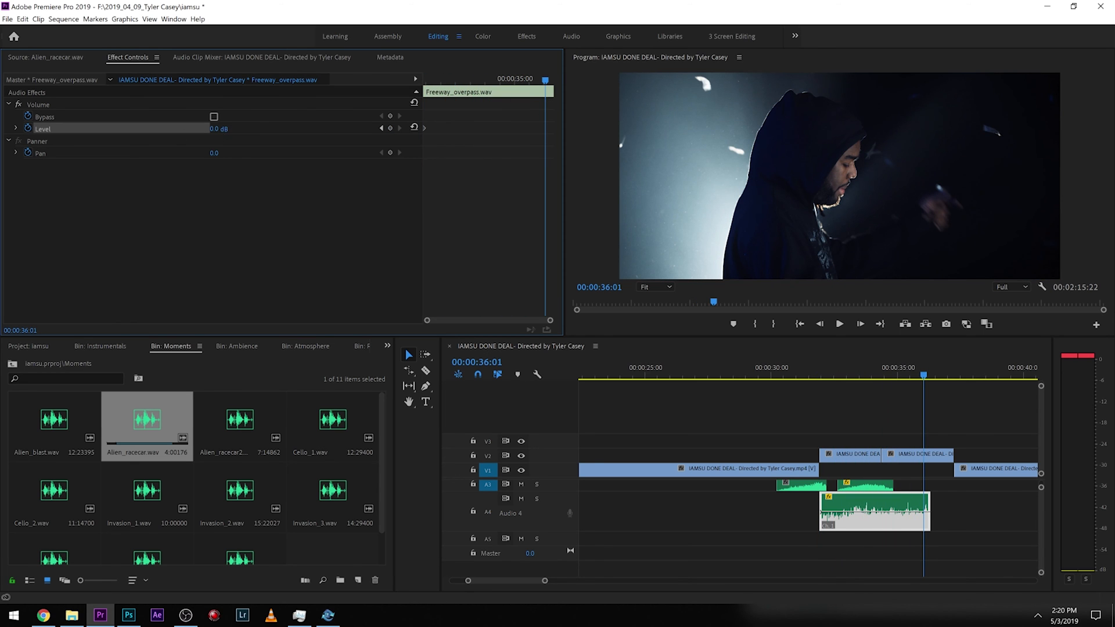
left_click_drag(227, 129, 226, 129)
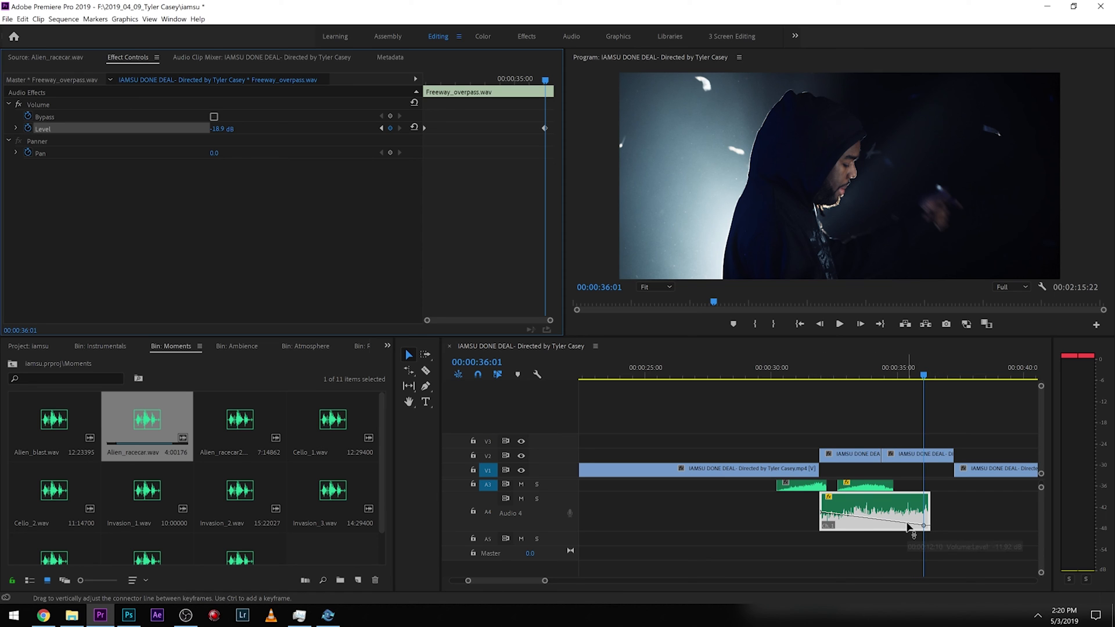
Adjust the Freeway_overpass volume fade keyframes with the Pen tool to about -23.6 dB and play it back.
key("p")
left_click_drag(925, 526, 929, 528)
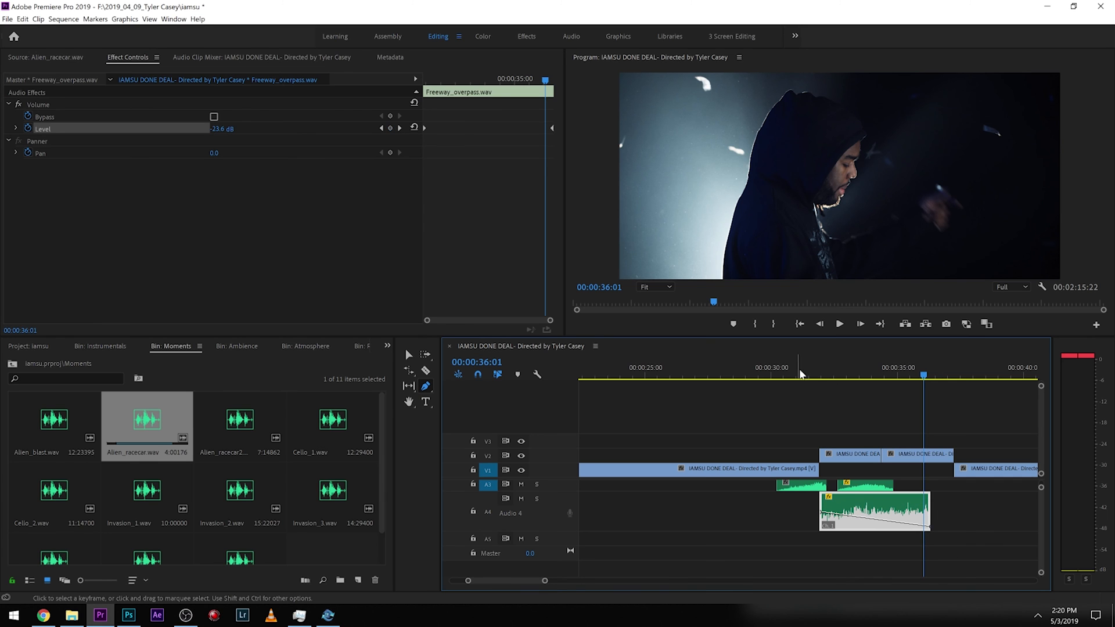
left_click(814, 369)
left_click_drag(822, 518, 829, 478)
key("space")
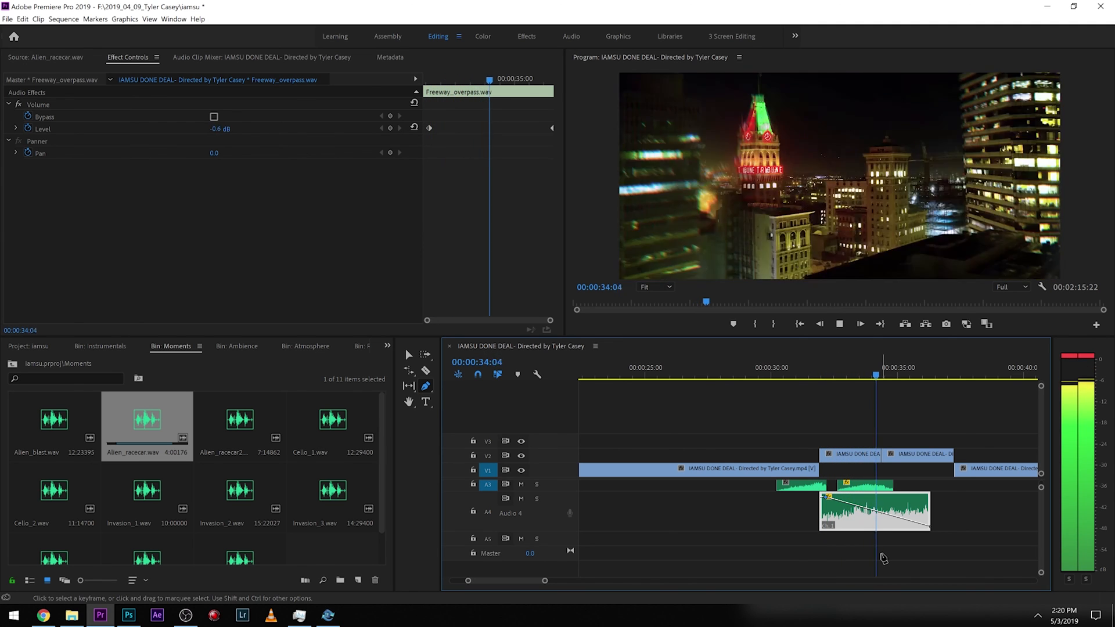
key("space")
Expand track A3 and keyframe the riser's volume to ramp up to about 6 dB toward the cut, then play back.
scroll(1040, 506, "up", 1)
scroll(1042, 508, "up", 1)
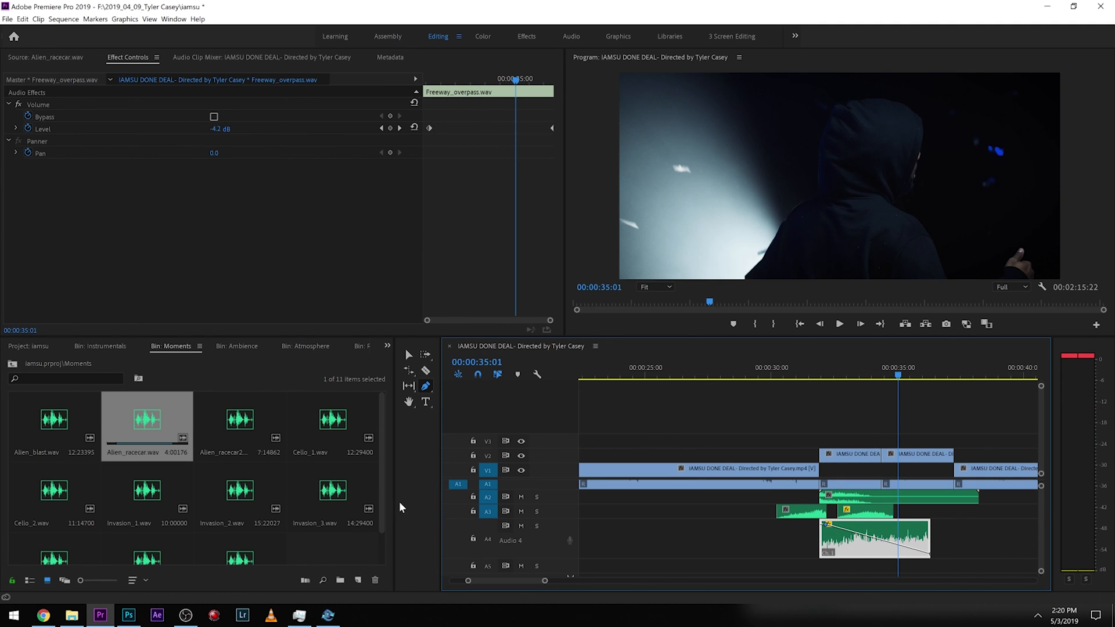
left_click_drag(561, 518, 561, 573)
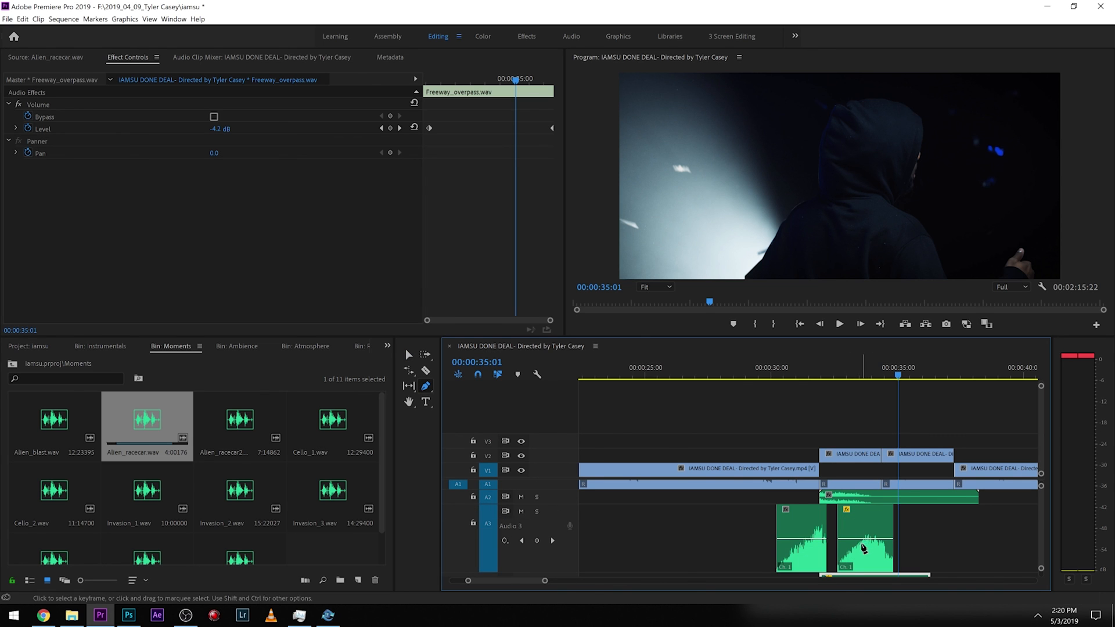
left_click(841, 543)
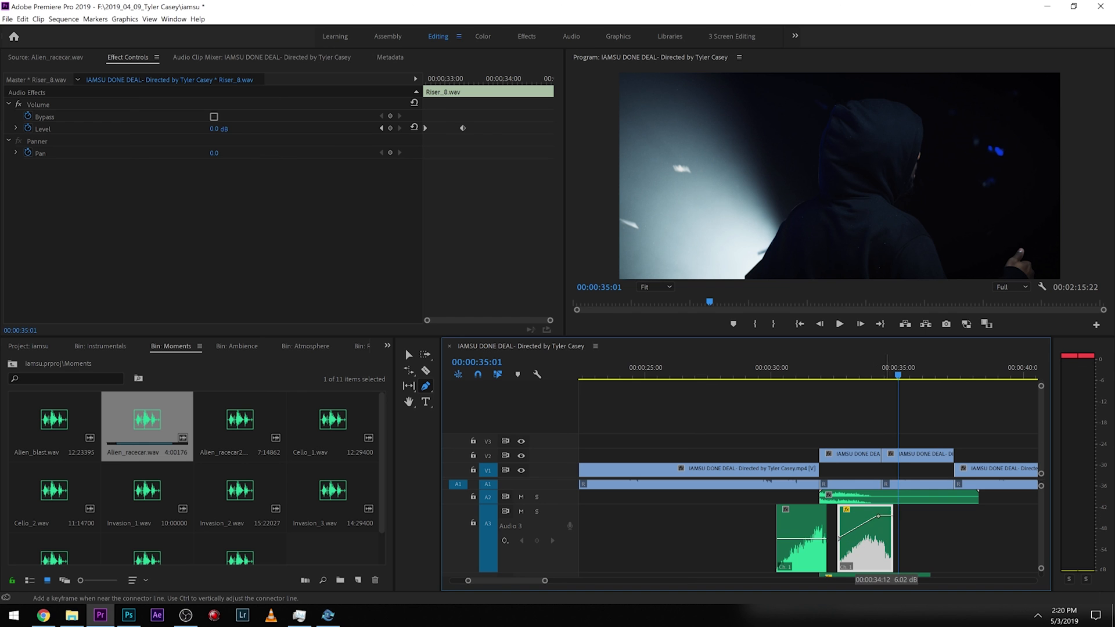
left_click(841, 372)
key("space")
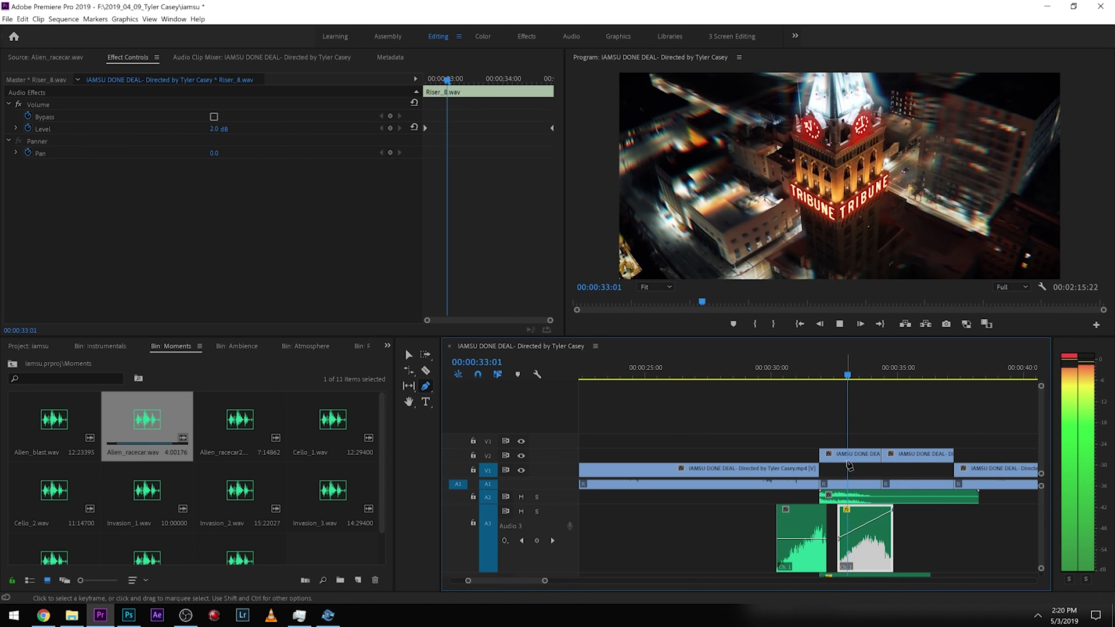
left_click_drag(892, 511, 870, 510)
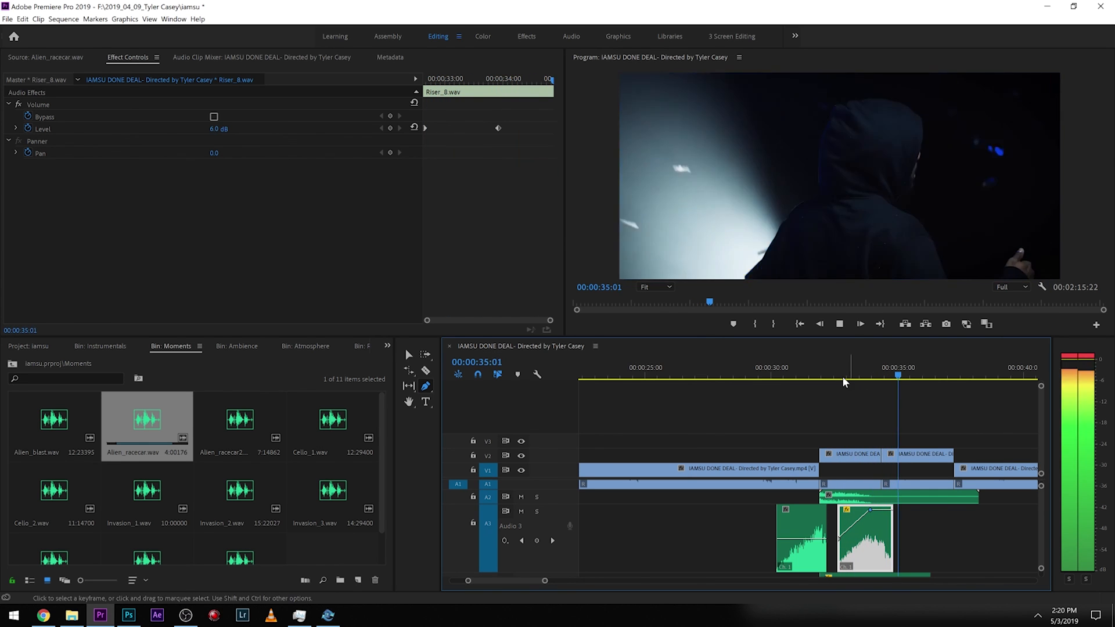
left_click(835, 372)
key("space")
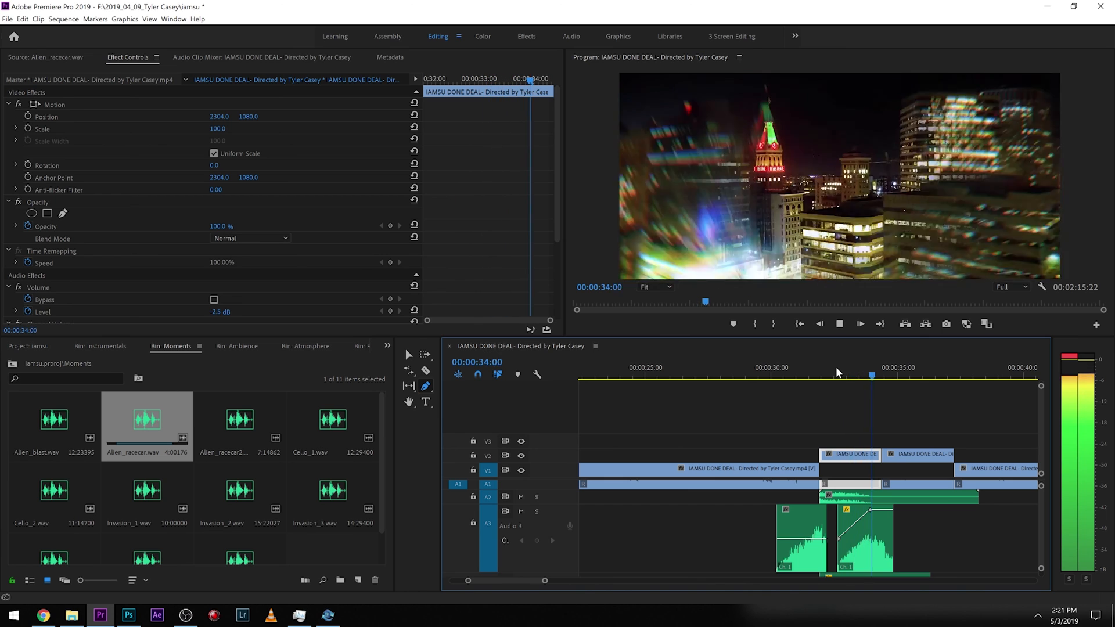